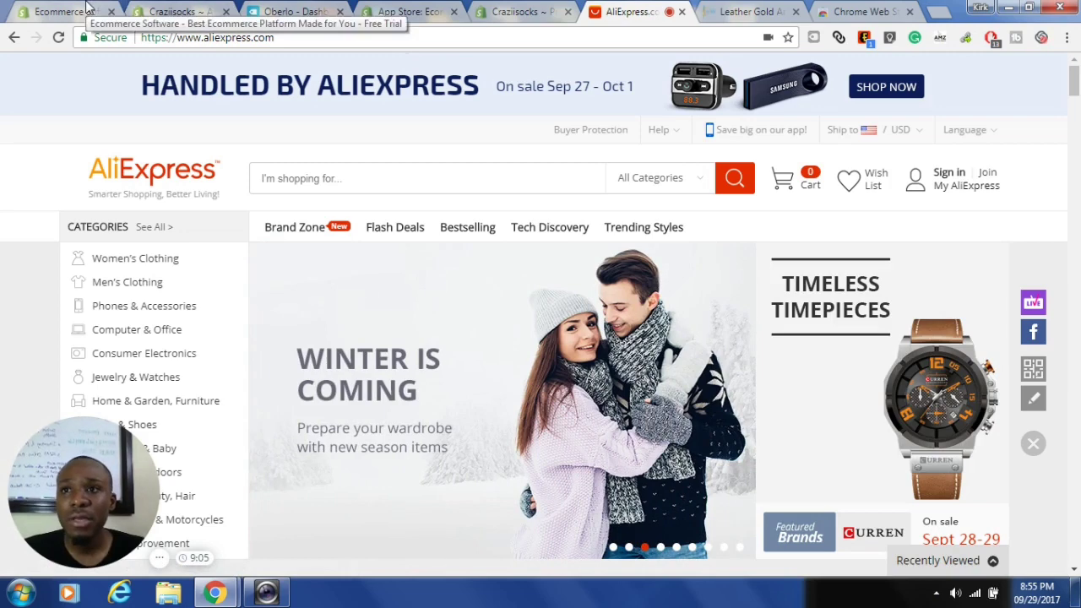
Switch from AliExpress to the Craziisocks Shopify admin Apps page
{"action": "left_click", "coordinate": [173, 11]}
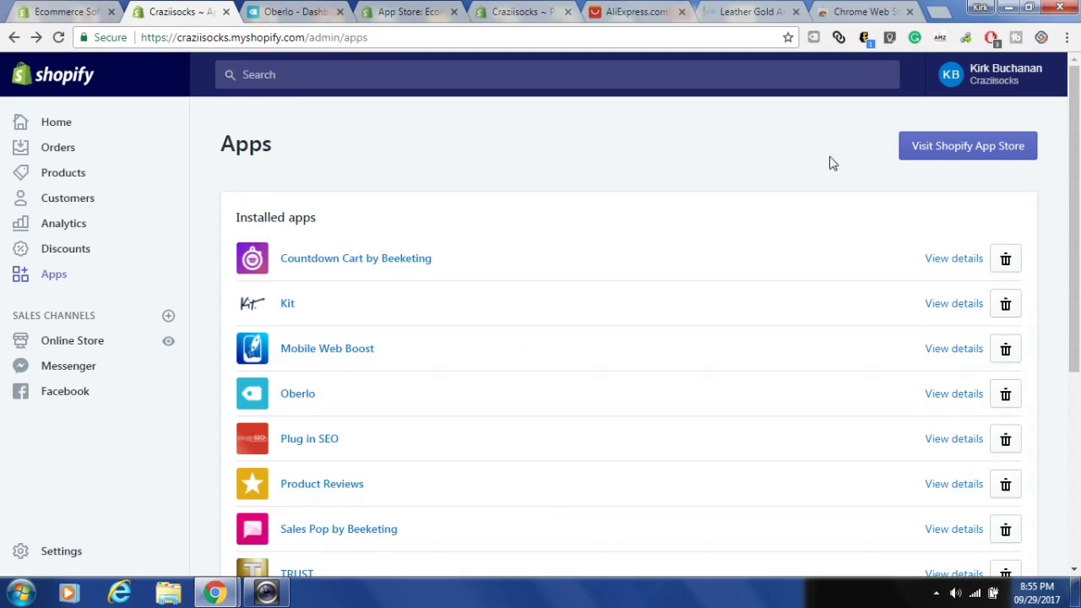
Search the Shopify App Store for 'oberlo', open the Oberlo listing, then reach its dashboard
{"action": "left_click", "coordinate": [943, 160]}
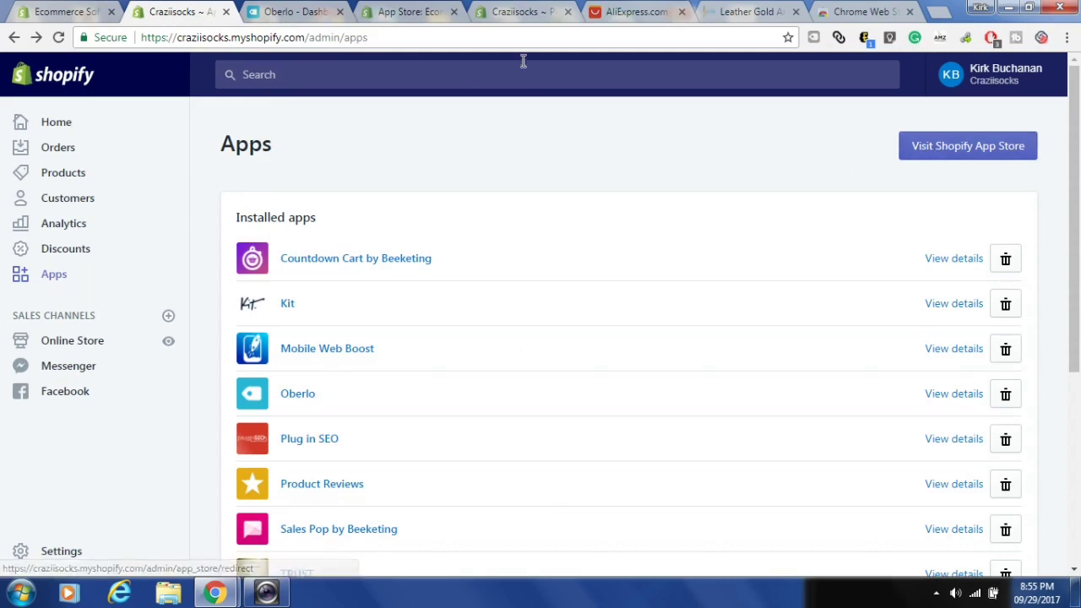
{"action": "left_click", "coordinate": [431, 7]}
{"action": "left_click", "coordinate": [758, 212]}
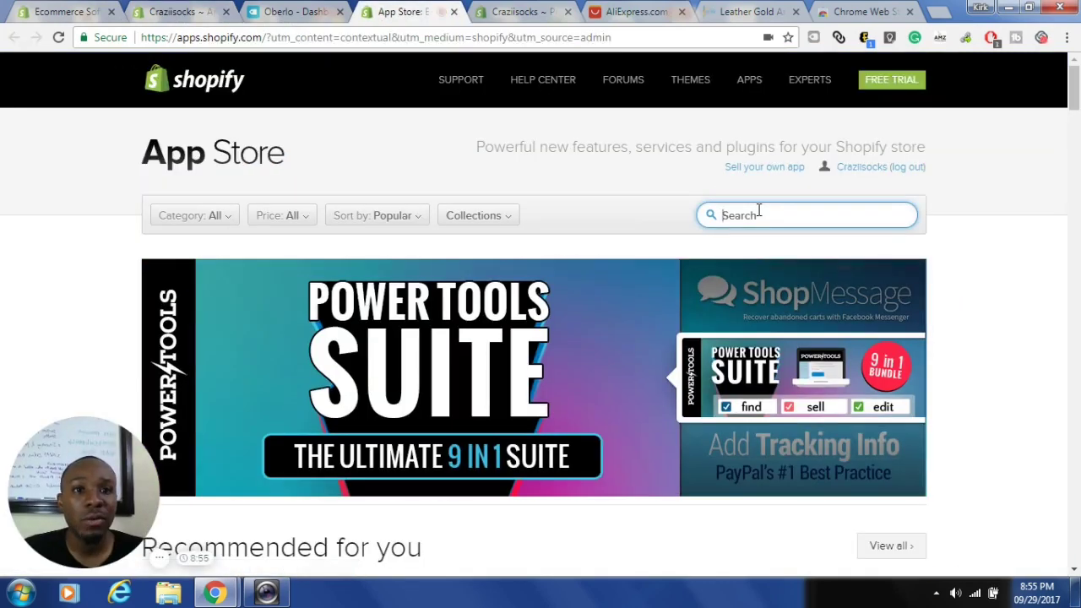
{"action": "type", "text": "oberlo"}
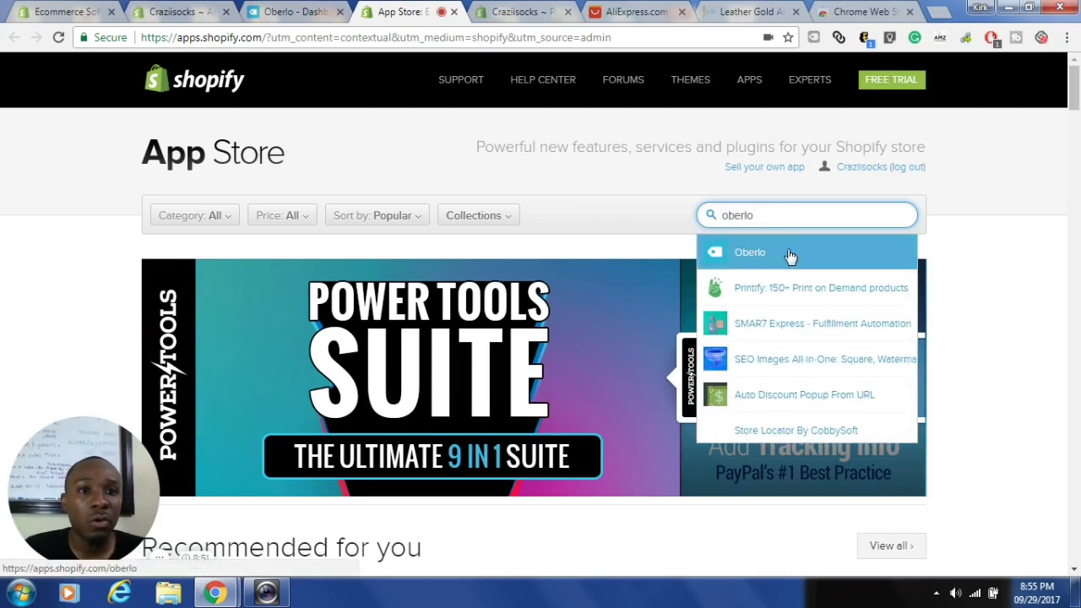
{"action": "left_click", "coordinate": [762, 251]}
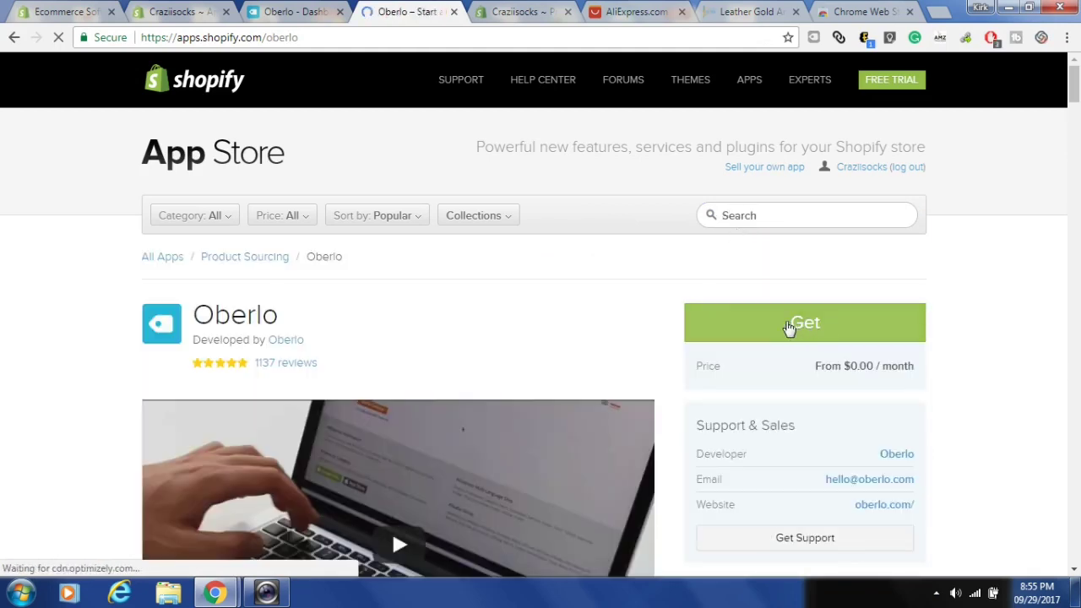
{"action": "left_click", "coordinate": [336, 11]}
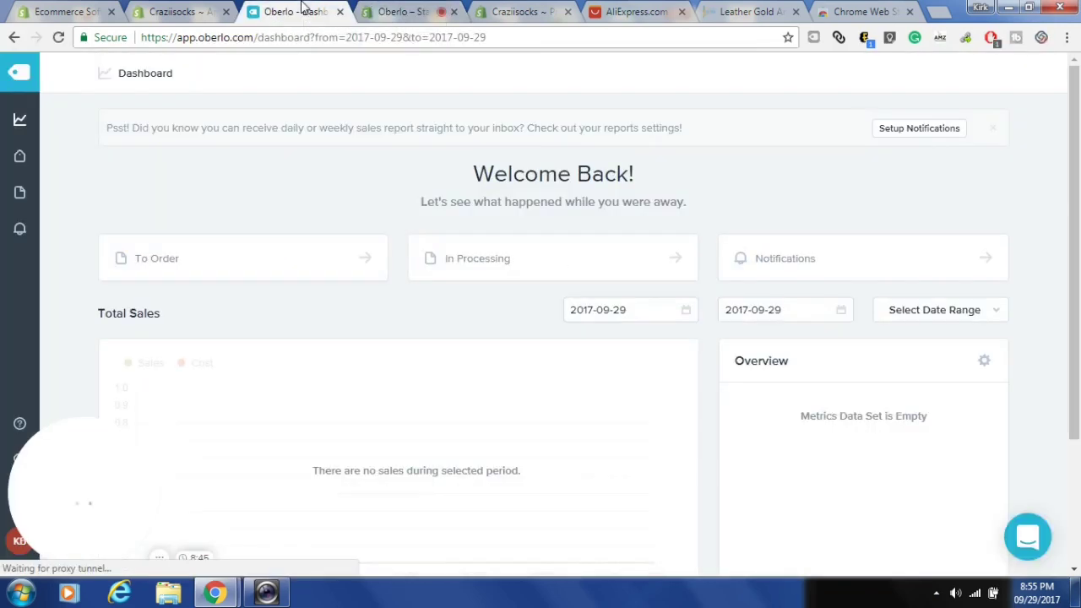
Check the Shopify Apps list, return to the Oberlo dashboard, then move to the Chrome Web Store
{"action": "left_click", "coordinate": [215, 10]}
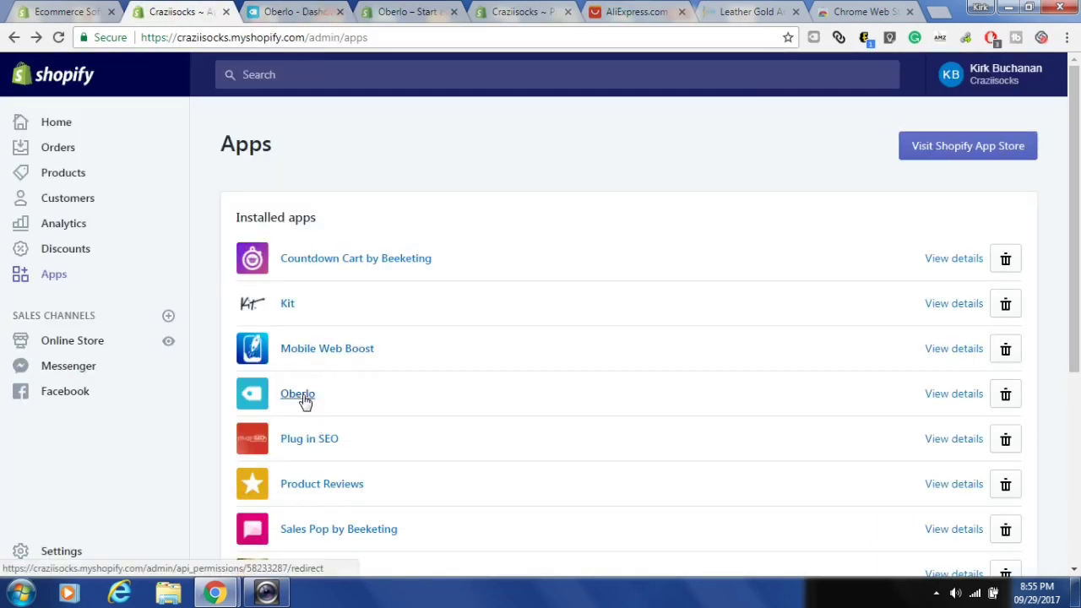
{"action": "left_click", "coordinate": [287, 12]}
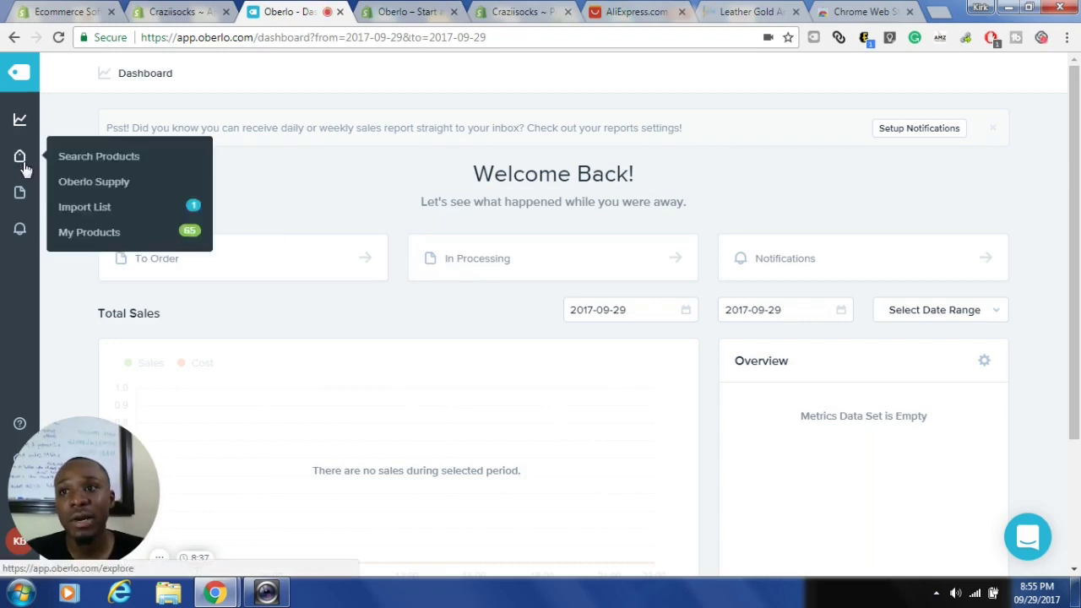
{"action": "mouse_move", "coordinate": [24, 154]}
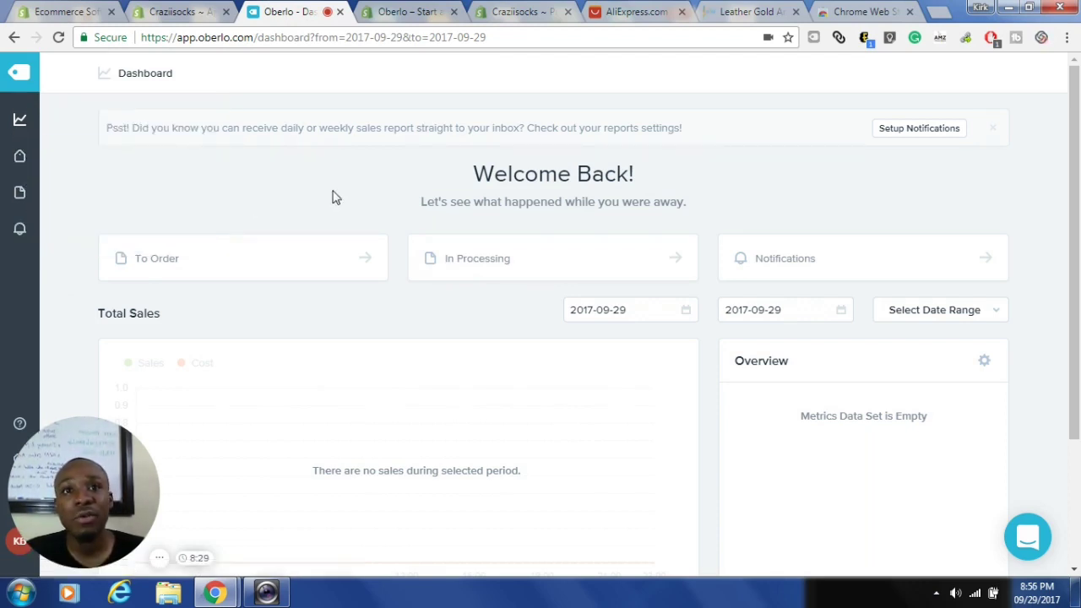
{"action": "left_click", "coordinate": [878, 9]}
Search the Chrome Web Store for 'oberlo' and review the Oberlo AliExpress Product Importer details
{"action": "left_click", "coordinate": [374, 39]}
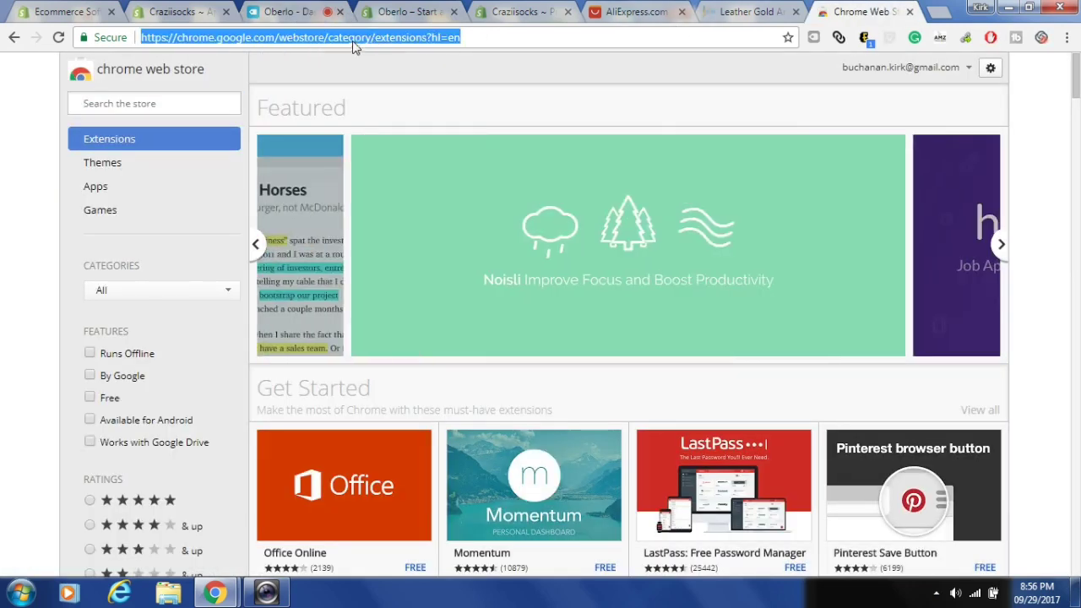
{"action": "left_click", "coordinate": [192, 100]}
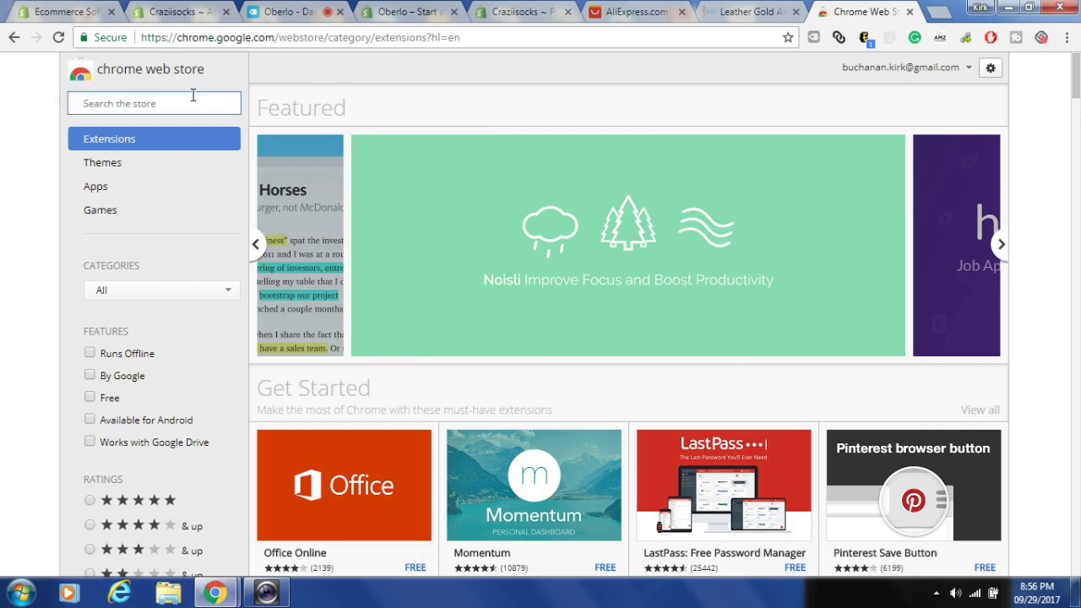
{"action": "type", "text": "oberlo"}
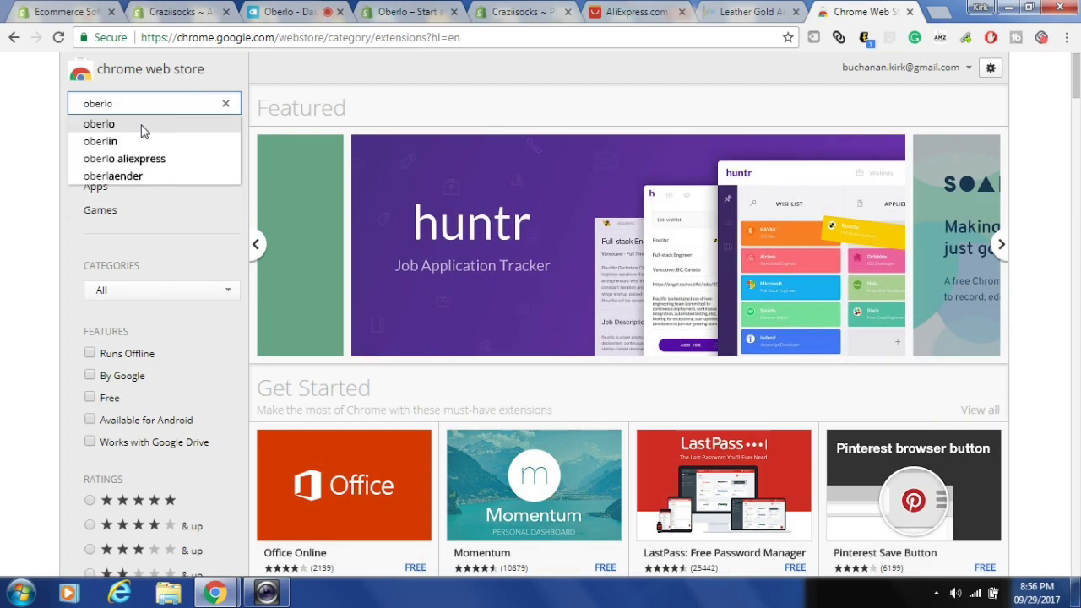
{"action": "left_click", "coordinate": [142, 131]}
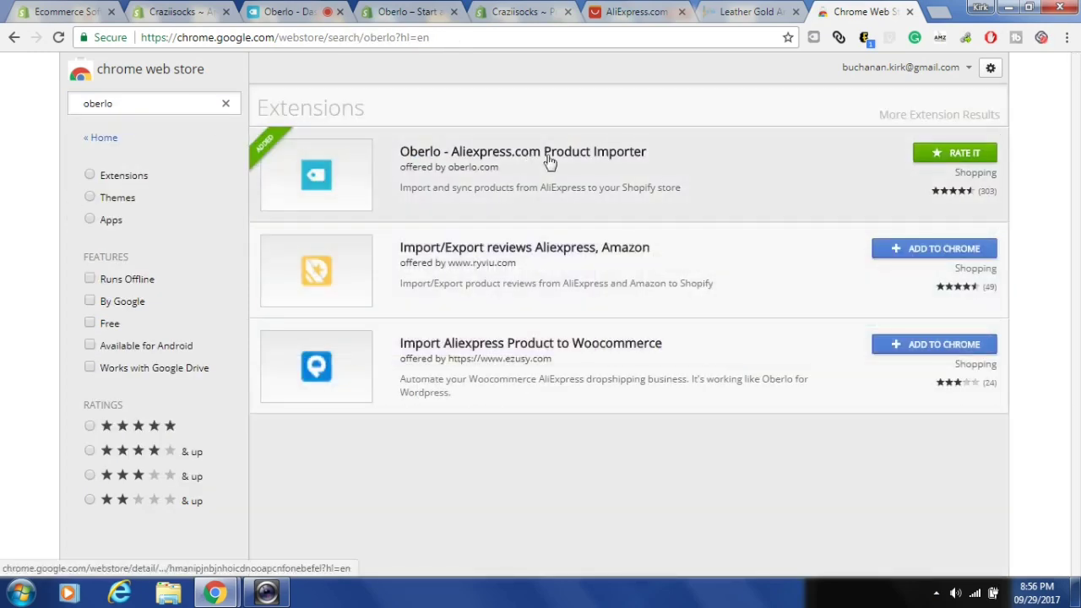
{"action": "left_click", "coordinate": [550, 161]}
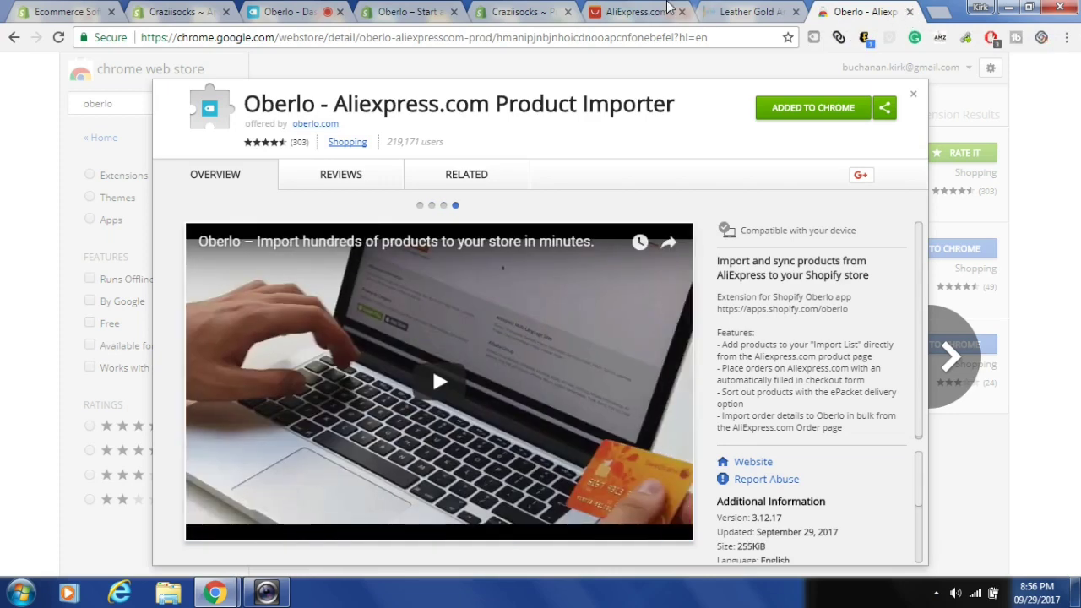
{"action": "left_click", "coordinate": [285, 7]}
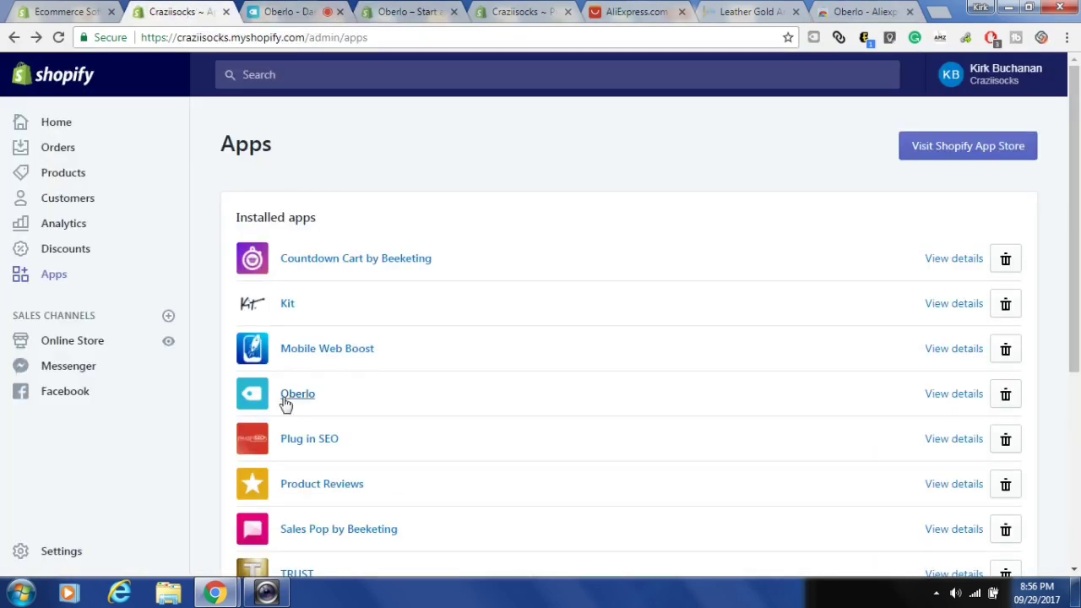
Return to the Oberlo dashboard and look through its help options
{"action": "left_click", "coordinate": [291, 8]}
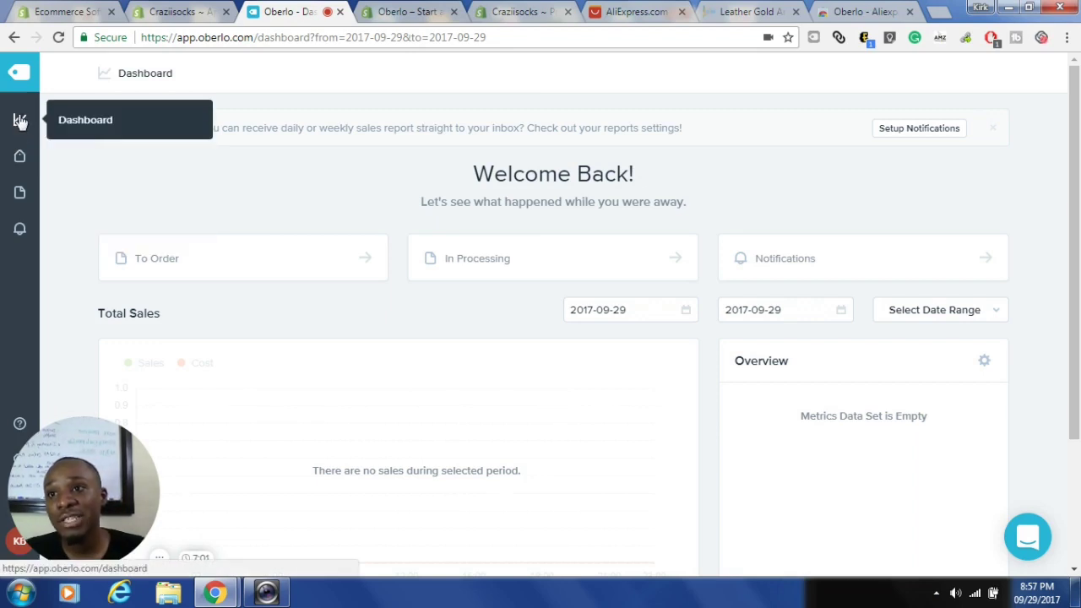
{"action": "mouse_move", "coordinate": [20, 159]}
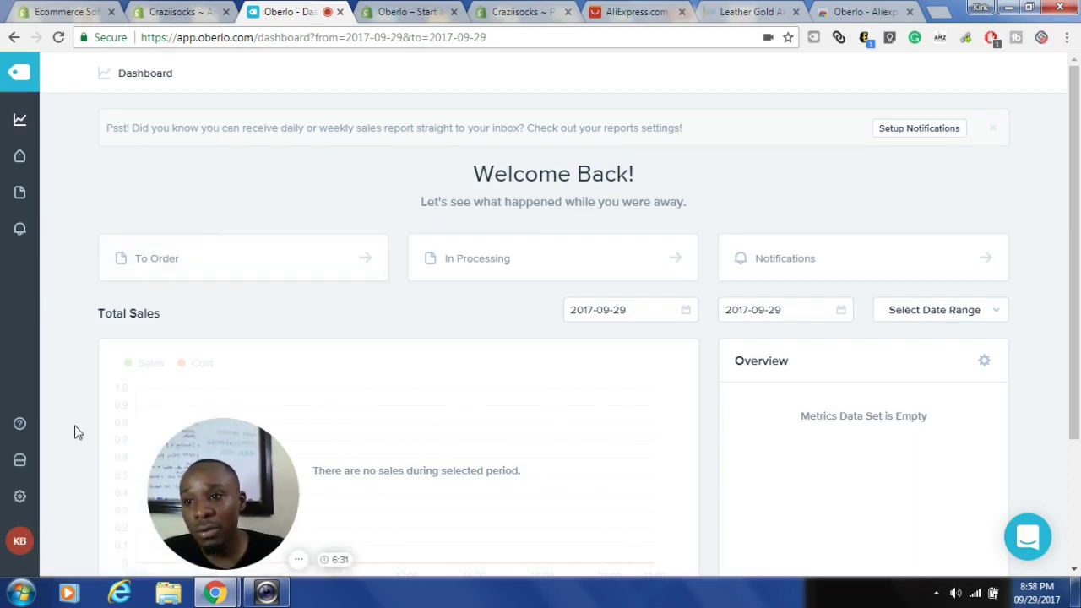
{"action": "left_click", "coordinate": [24, 422]}
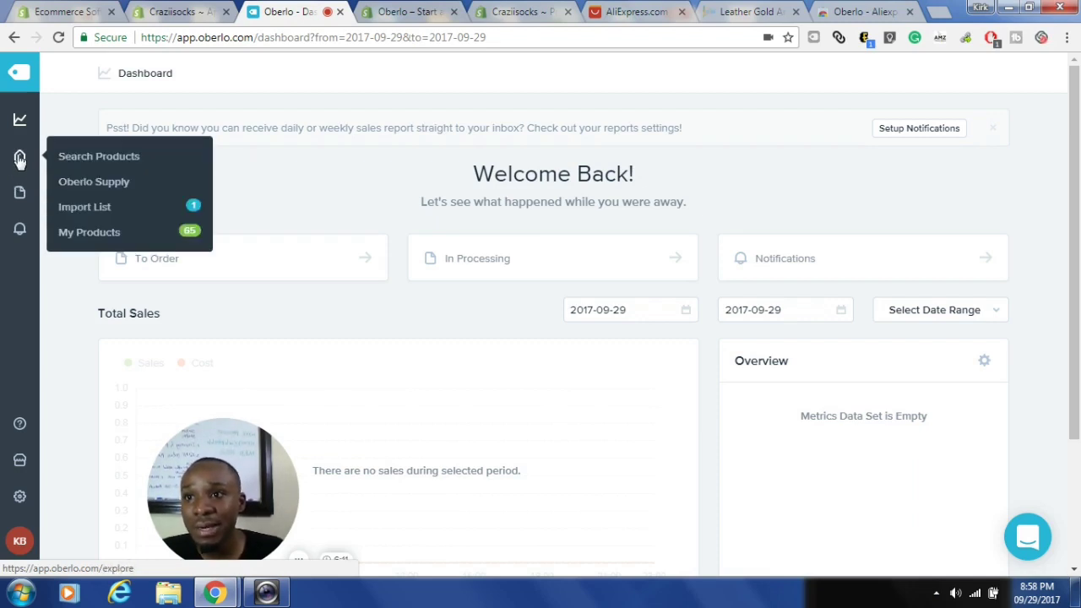
Go to Oberlo's Search Products page from the sidebar
{"action": "left_click", "coordinate": [84, 158]}
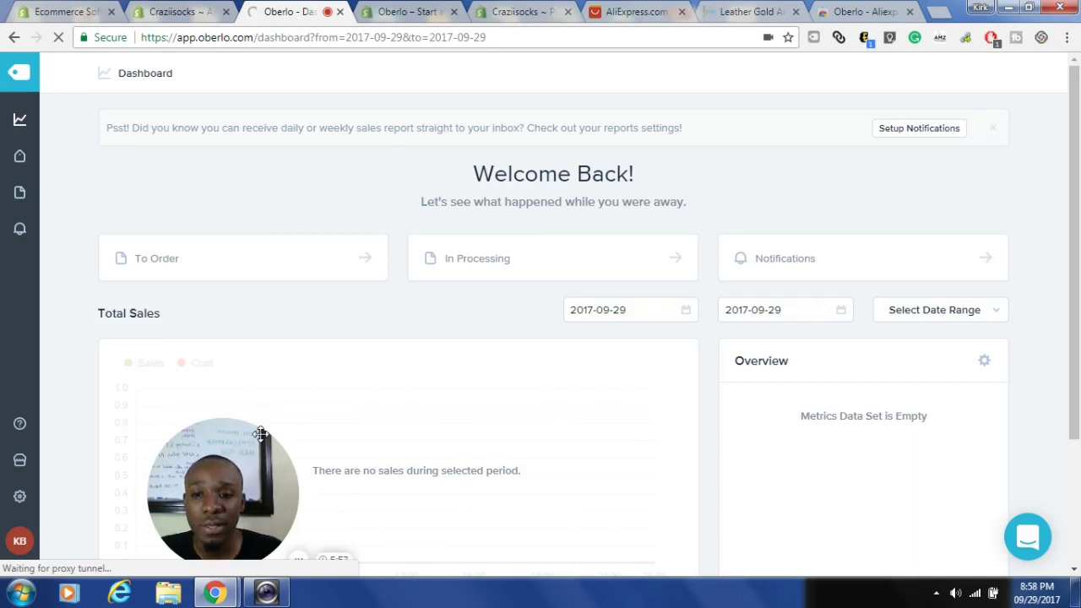
{"action": "left_click_drag", "start_coordinate": [205, 479], "coordinate": [101, 457]}
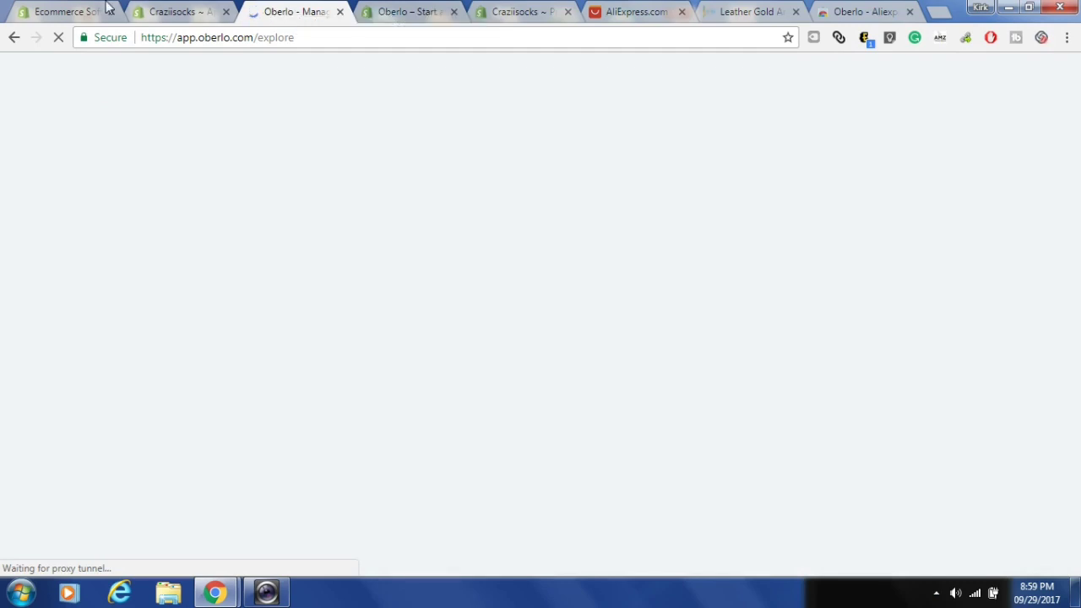
Search Oberlo's product catalogue for 'watches'
{"action": "left_click", "coordinate": [65, 10]}
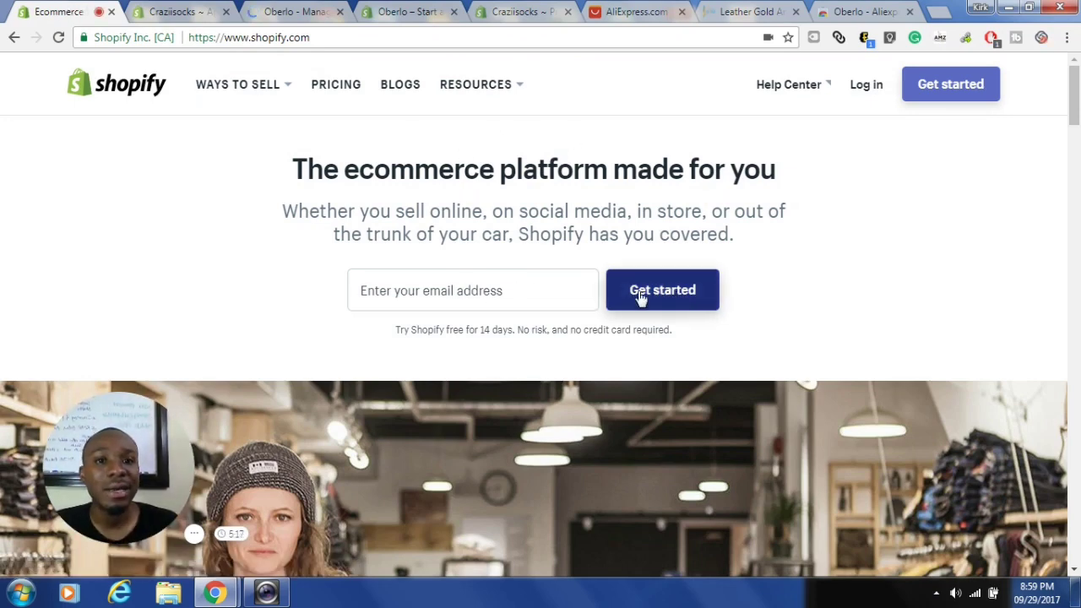
{"action": "left_click", "coordinate": [297, 10]}
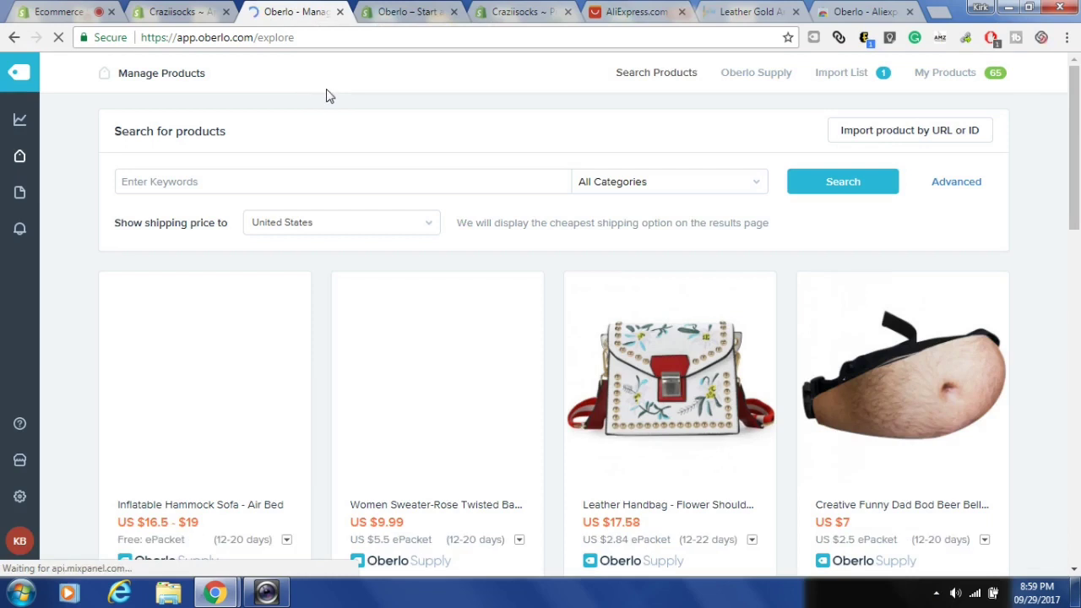
{"action": "left_click", "coordinate": [265, 182]}
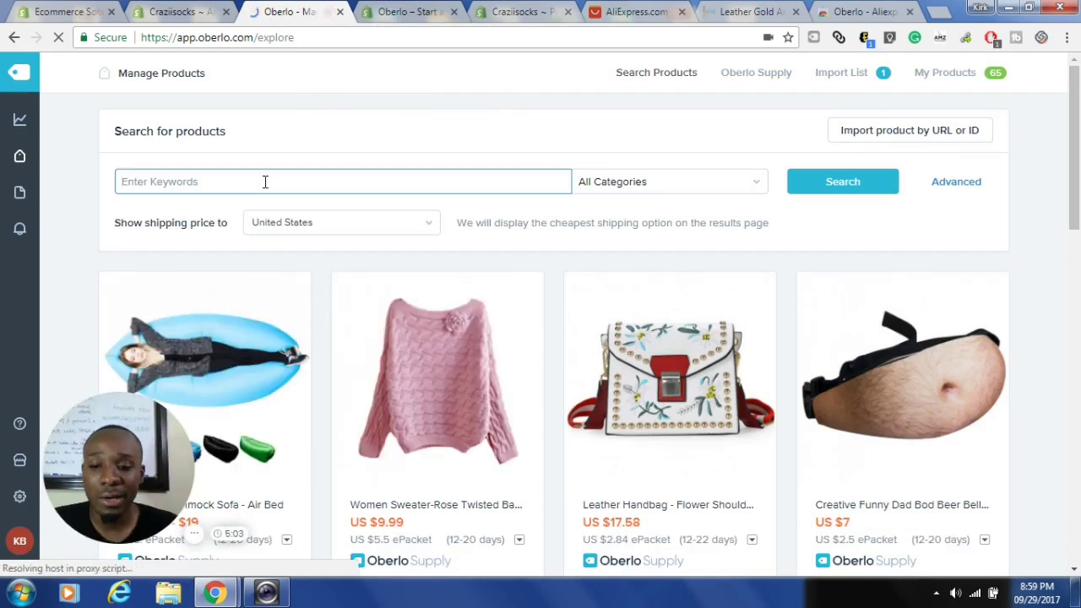
{"action": "type", "text": "watches"}
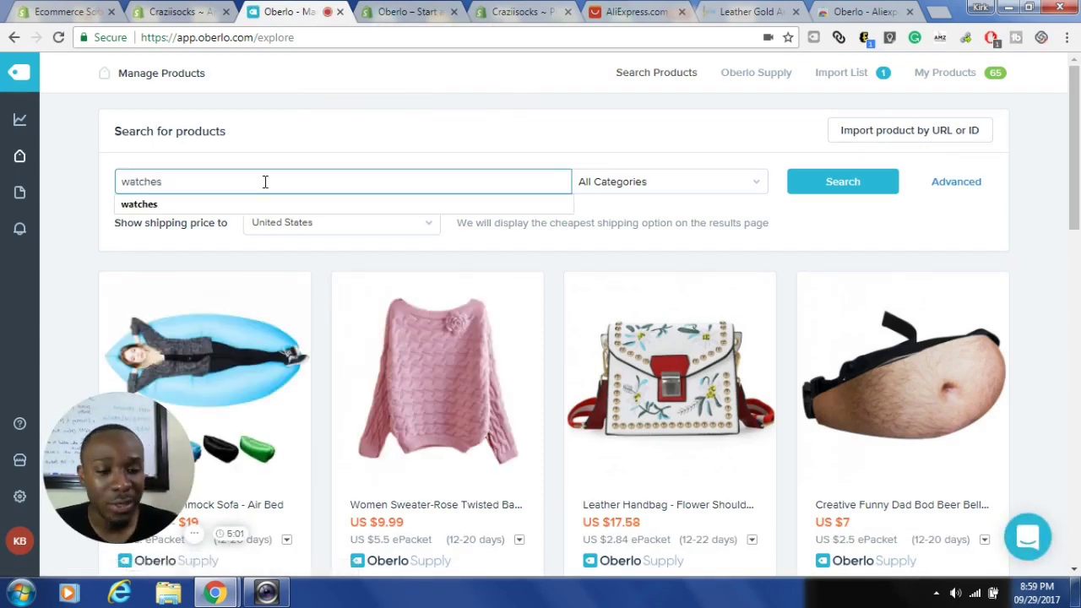
{"action": "key", "text": "Return"}
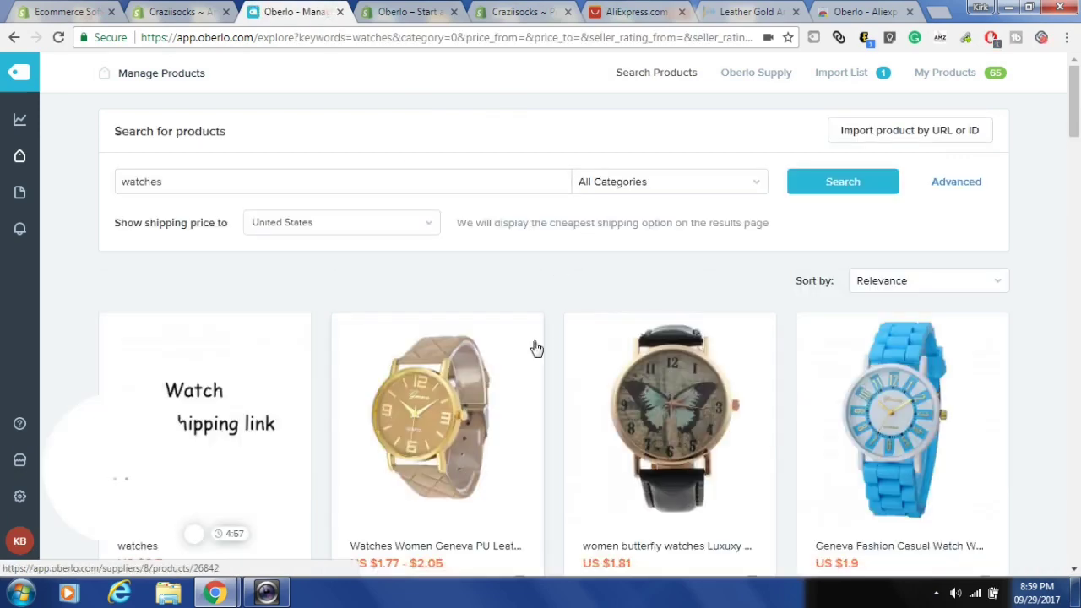
Add the Geneva PU leather watch from the results to the import list
{"action": "left_click_drag", "start_coordinate": [1076, 110], "coordinate": [1076, 131]}
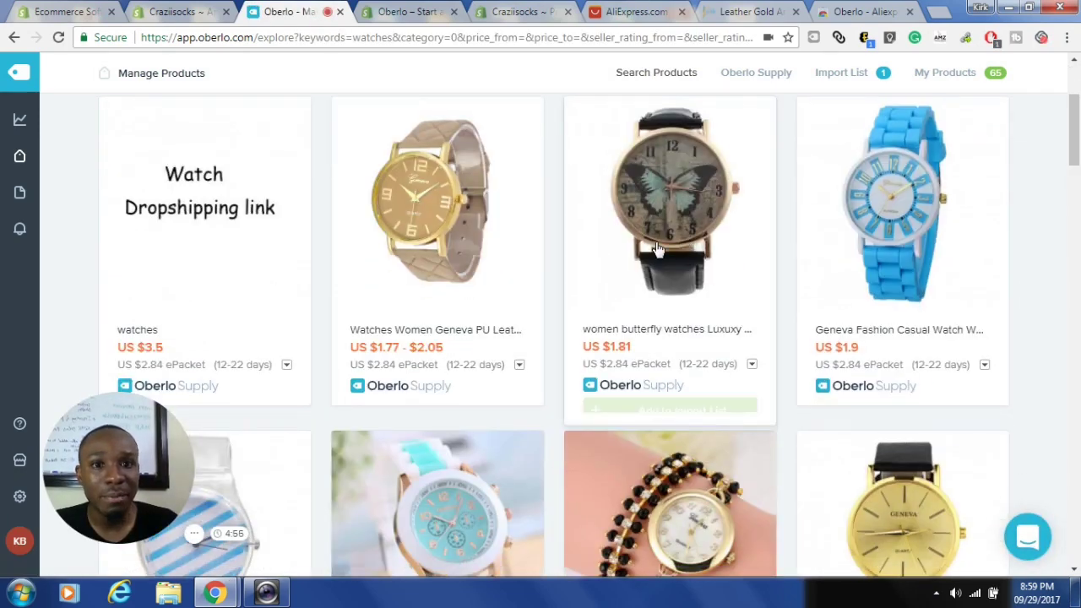
{"action": "mouse_move", "coordinate": [500, 314]}
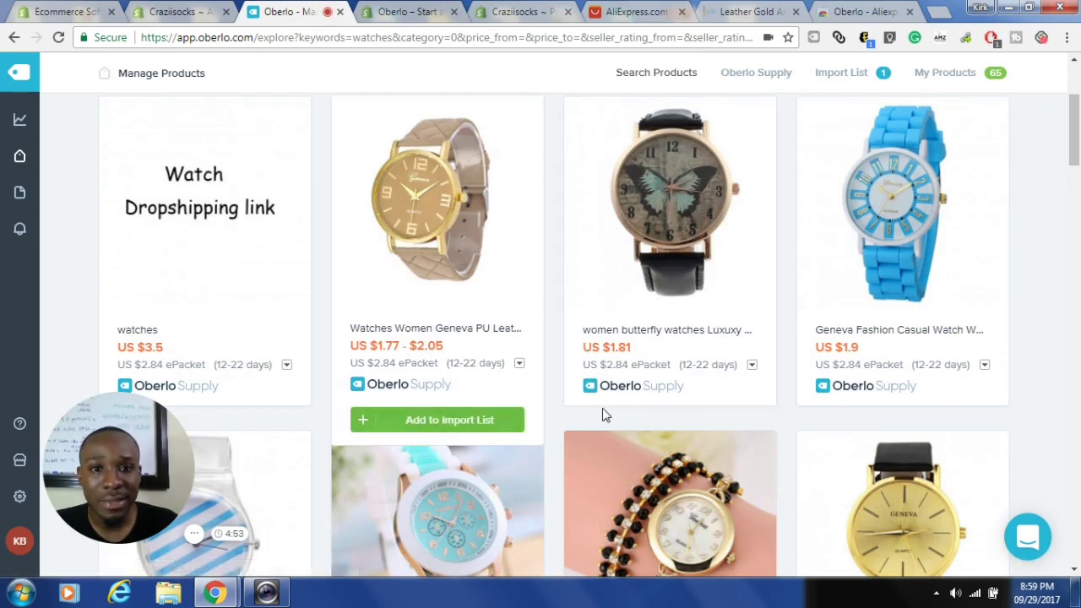
{"action": "mouse_move", "coordinate": [861, 367]}
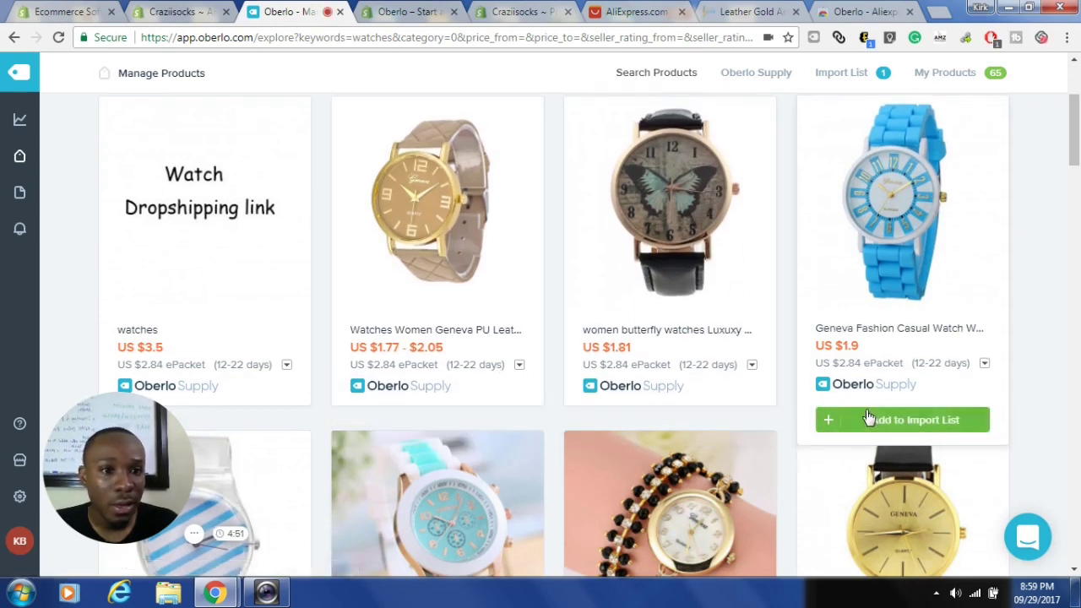
{"action": "mouse_move", "coordinate": [629, 403]}
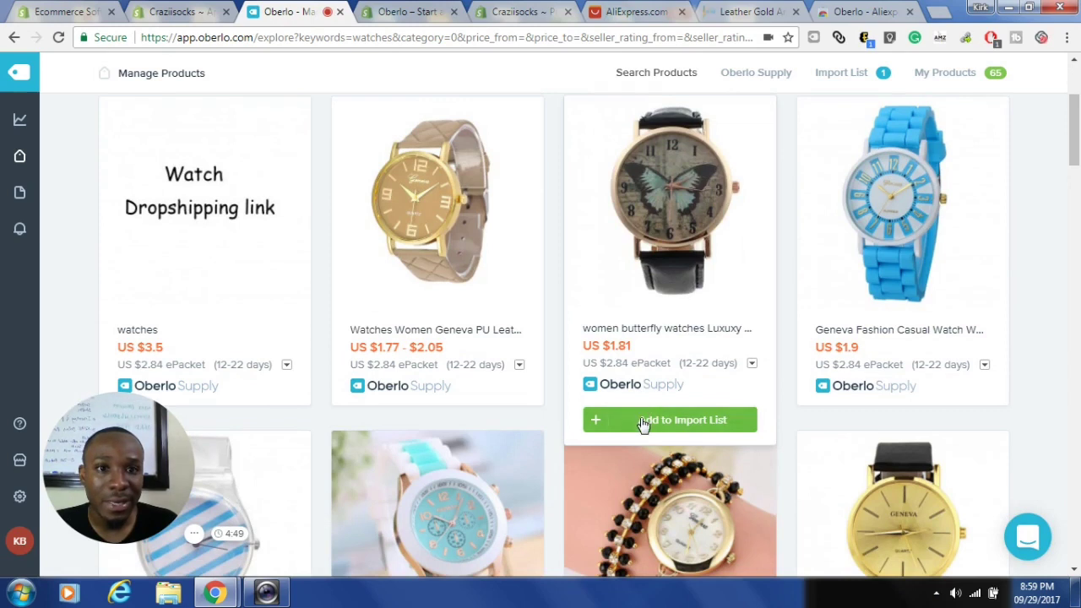
{"action": "mouse_move", "coordinate": [401, 287]}
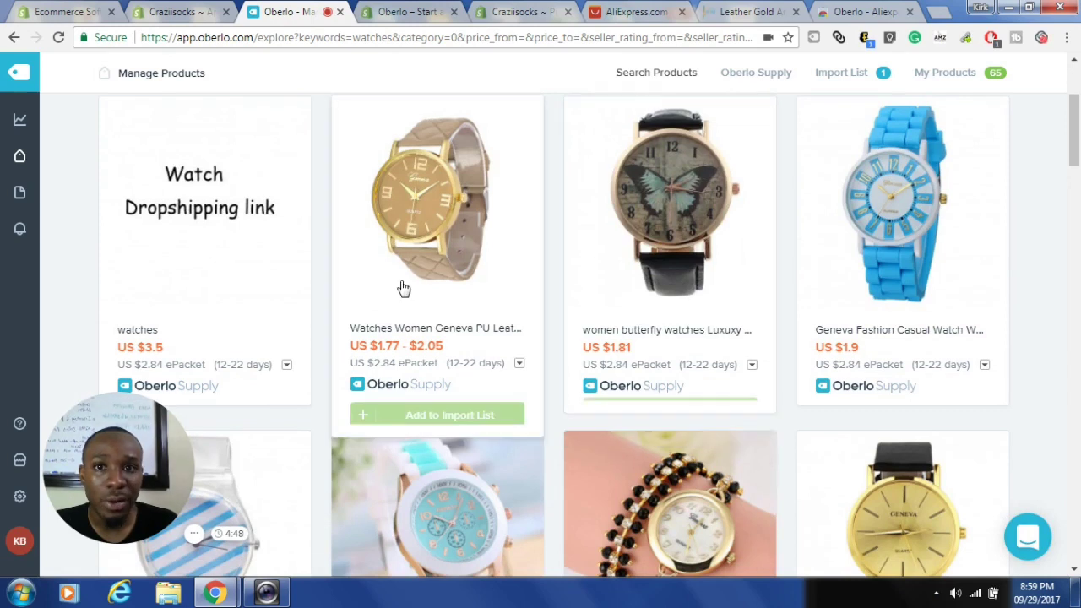
{"action": "left_click", "coordinate": [429, 422]}
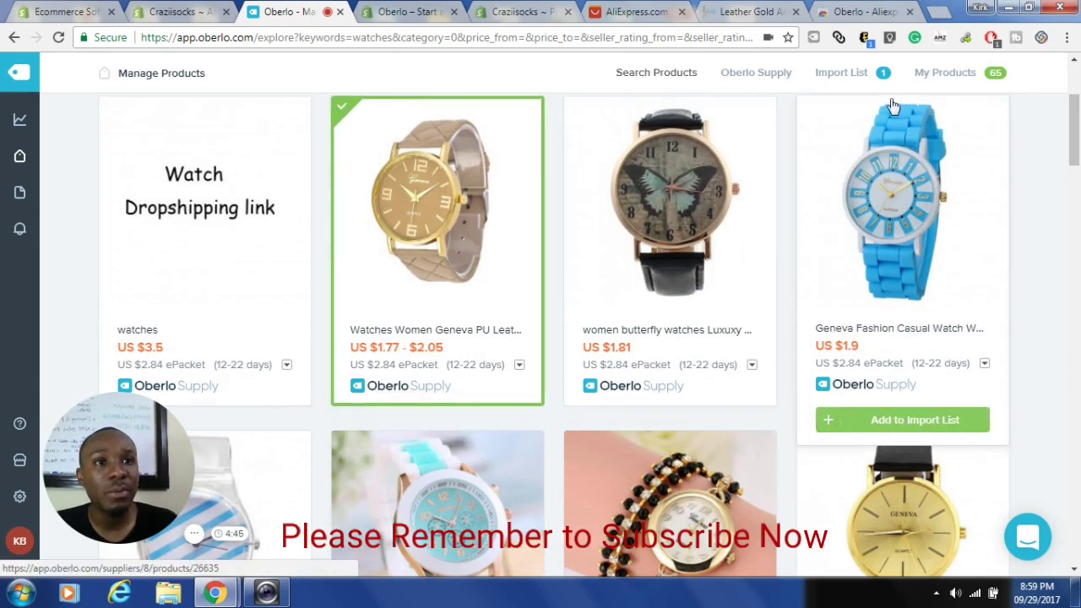
In the import list, put the Geneva watch in the Home page collection and tag it 'watches'
{"action": "left_click", "coordinate": [854, 77]}
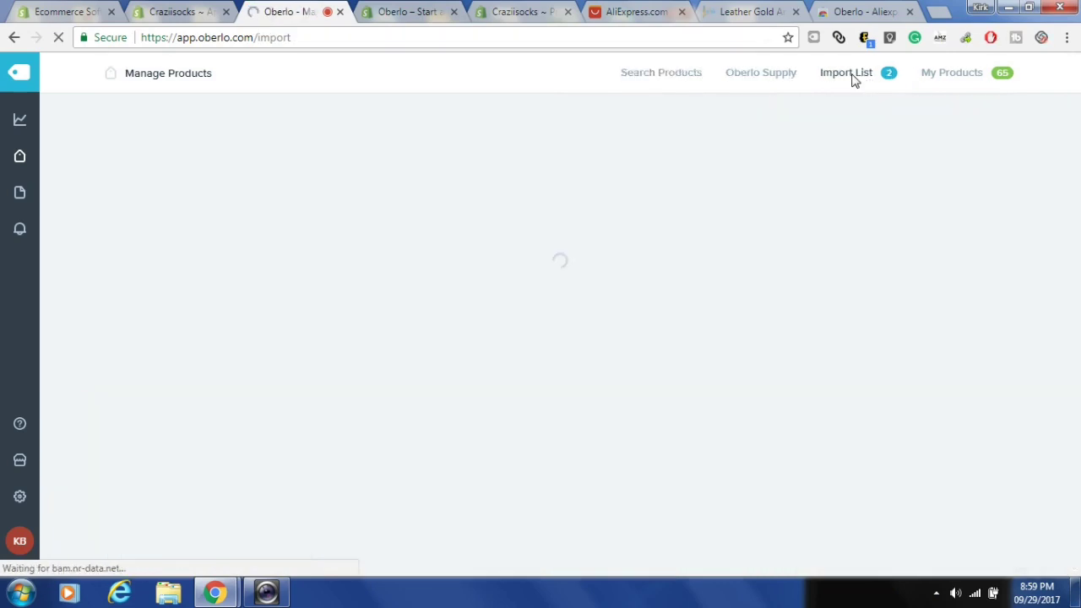
{"action": "double_click", "coordinate": [410, 378]}
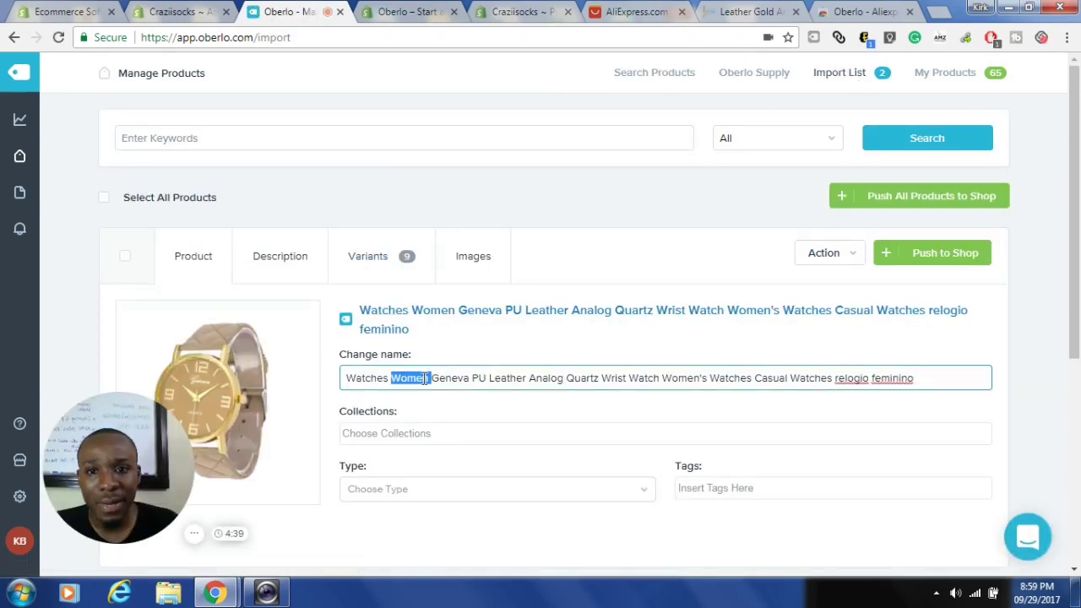
{"action": "left_click", "coordinate": [400, 431]}
{"action": "left_click", "coordinate": [390, 456]}
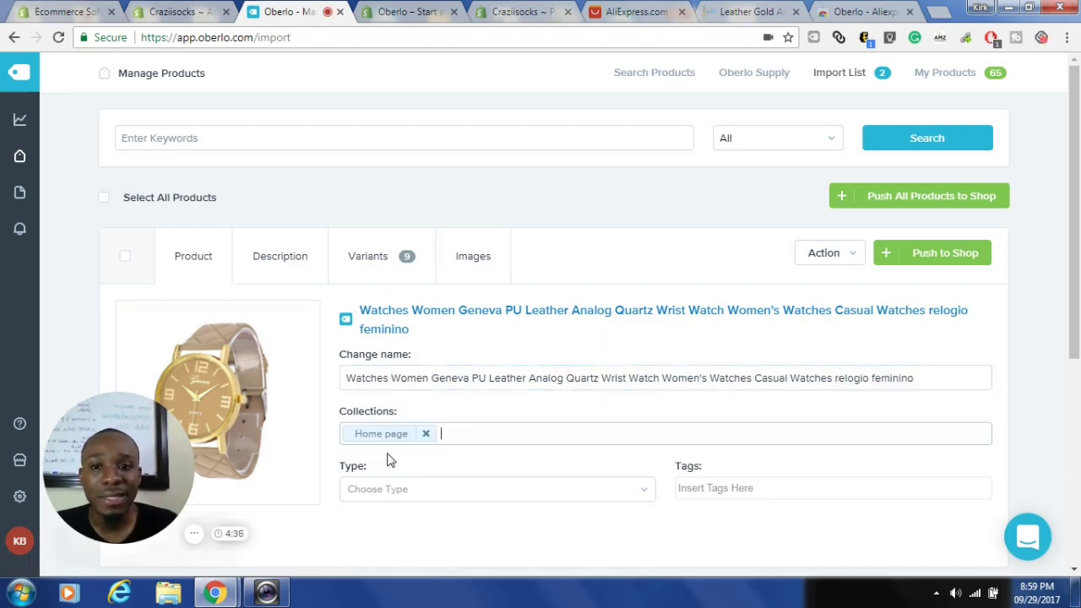
{"action": "left_click", "coordinate": [705, 487]}
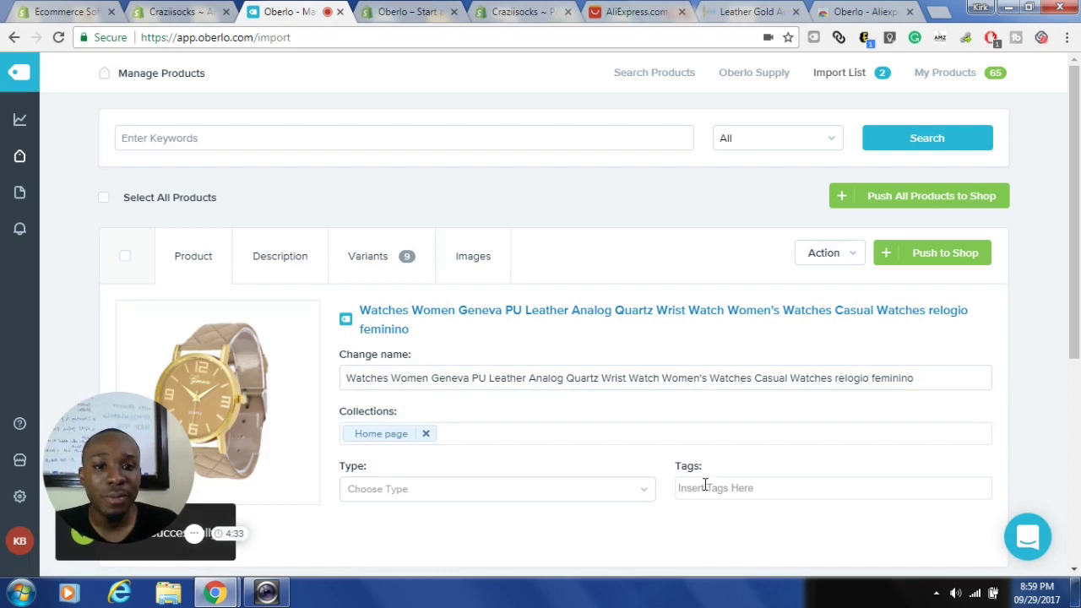
{"action": "type", "text": "watc"}
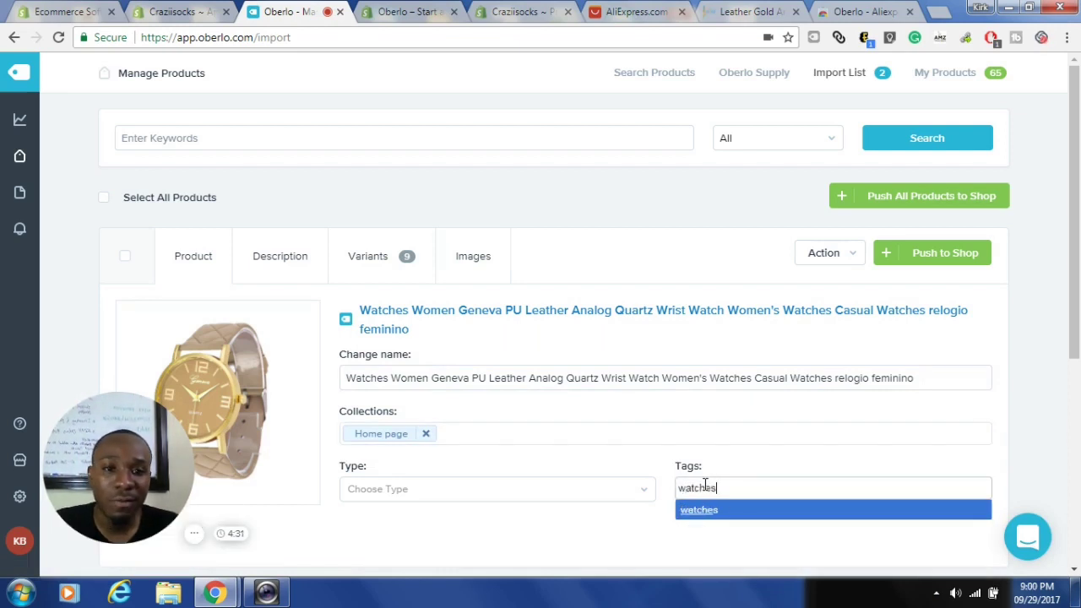
{"action": "type", "text": "hes"}
{"action": "left_click", "coordinate": [710, 512]}
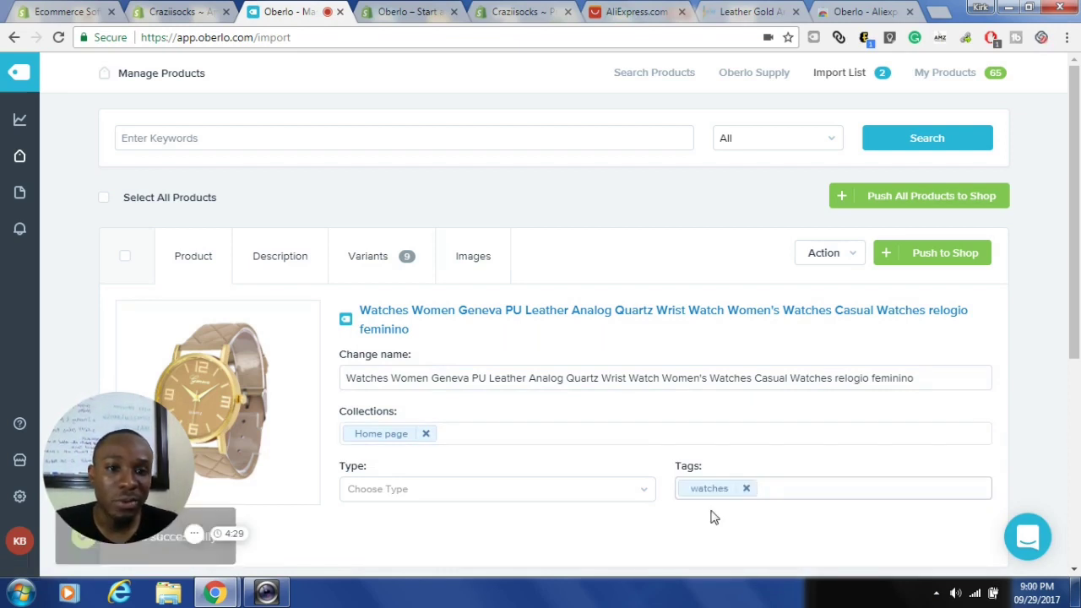
{"action": "left_click", "coordinate": [272, 259]}
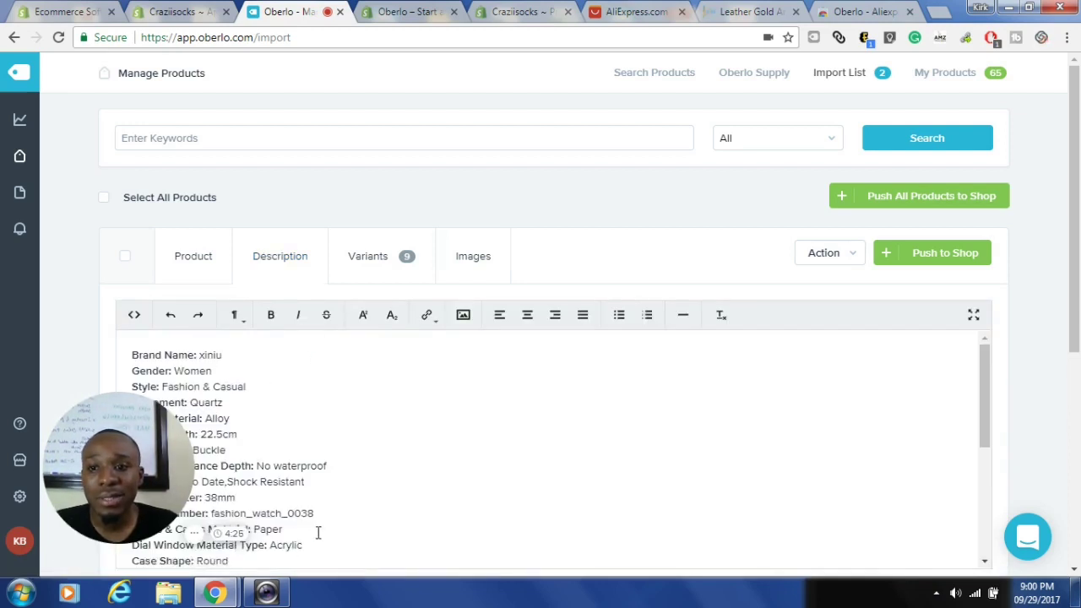
Set every Geneva watch variant's price to 9.99
{"action": "left_click", "coordinate": [375, 261]}
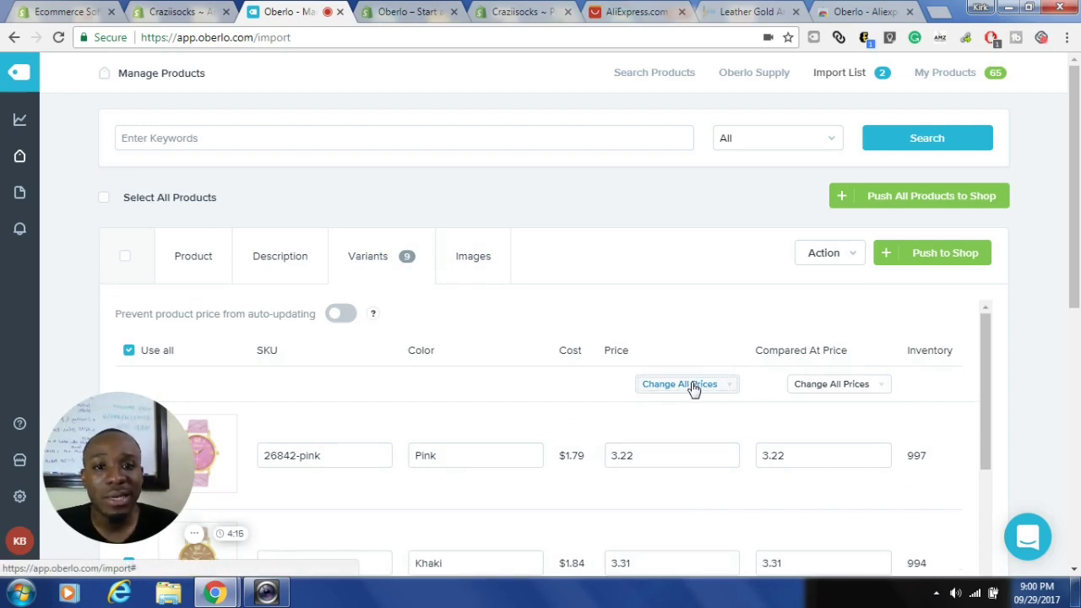
{"action": "left_click", "coordinate": [693, 386]}
{"action": "left_click", "coordinate": [693, 410]}
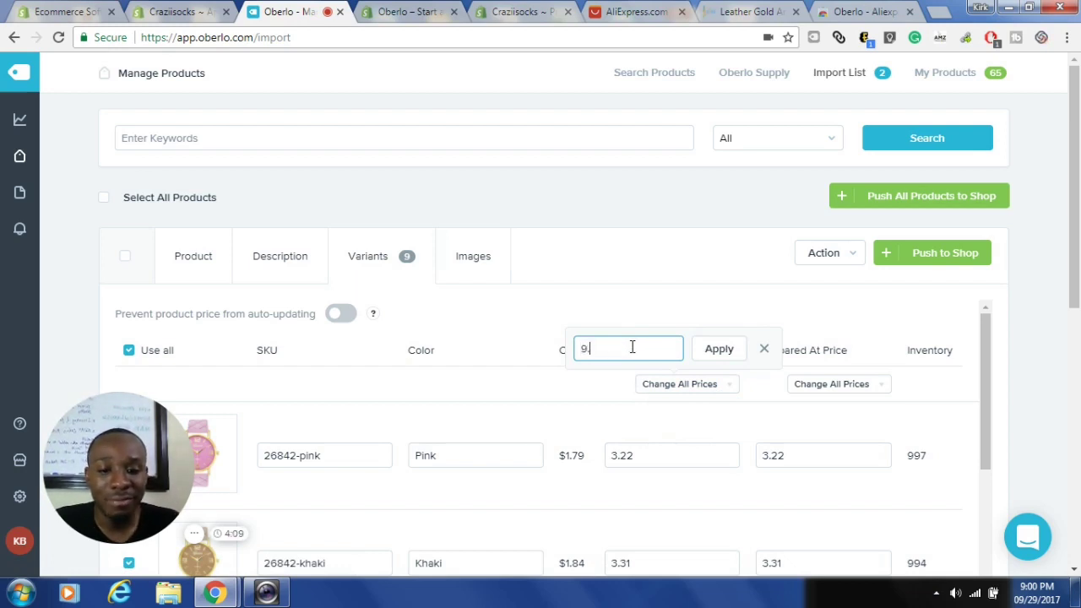
{"action": "left_click", "coordinate": [719, 349]}
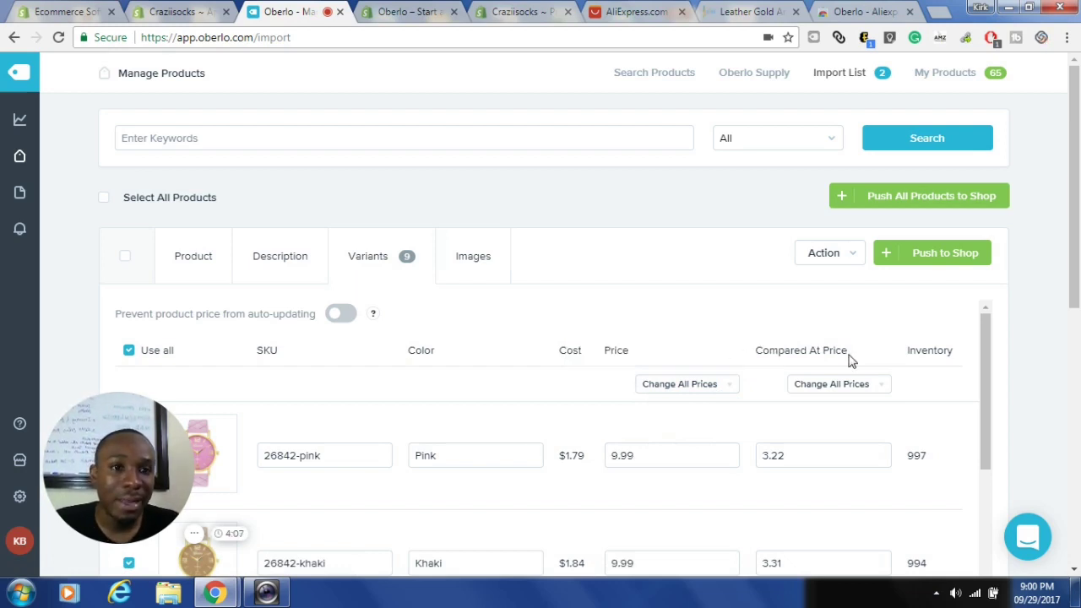
Set all compare-at prices to 19.95 and push the Geneva watch to the shop
{"action": "left_click", "coordinate": [842, 387]}
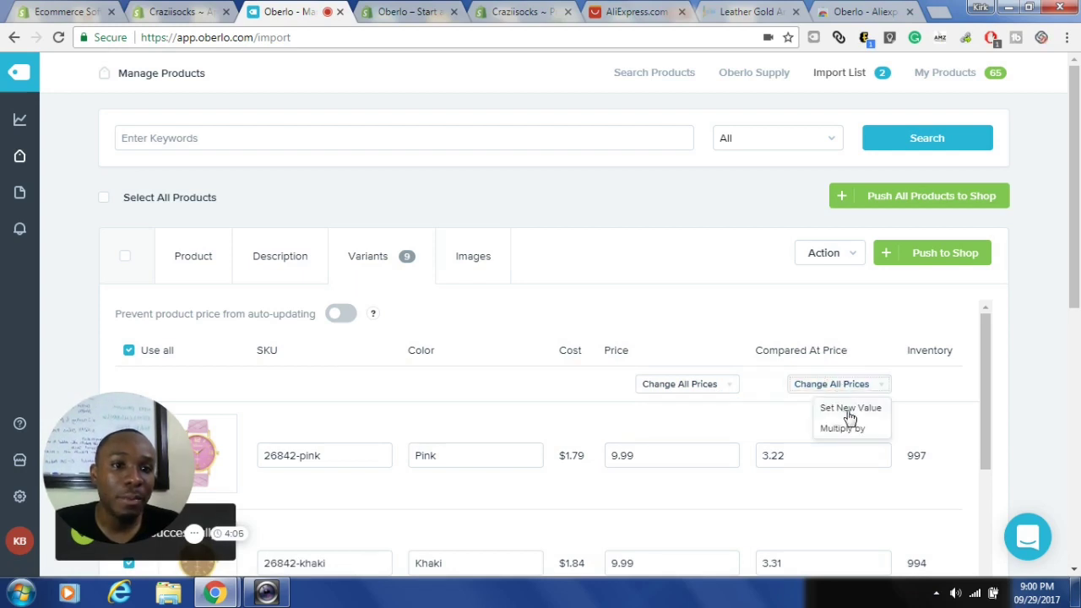
{"action": "left_click", "coordinate": [849, 412]}
{"action": "type", "text": "19.95"}
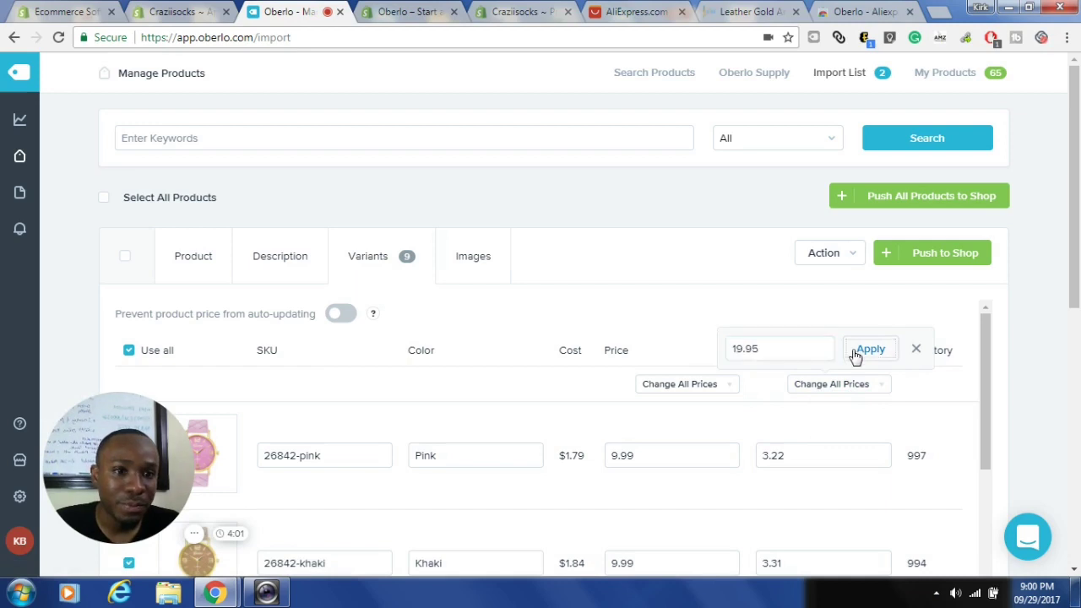
{"action": "left_click", "coordinate": [853, 353]}
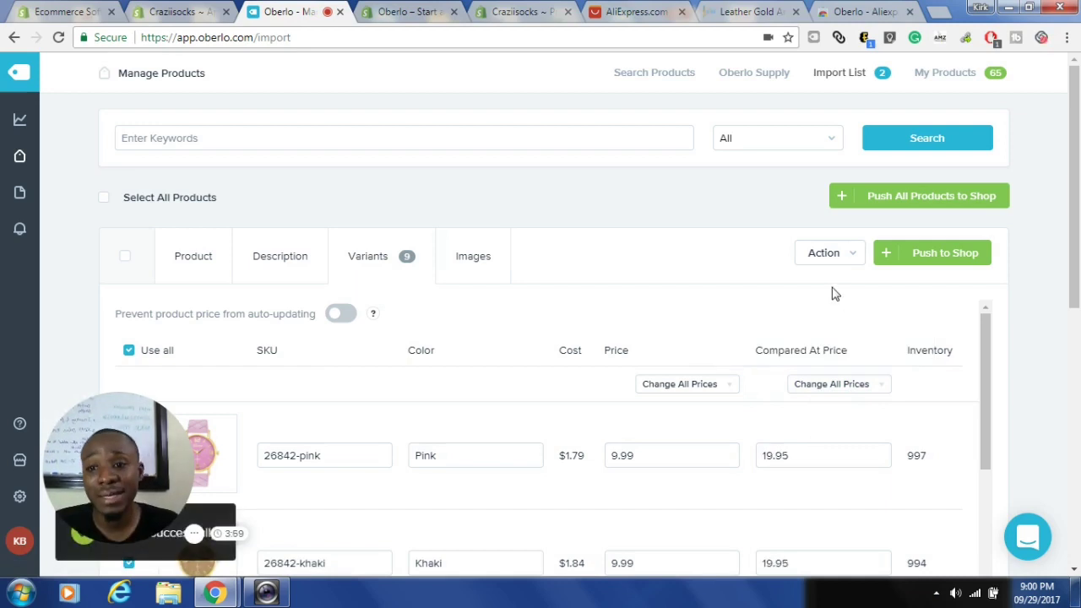
{"action": "left_click", "coordinate": [944, 263]}
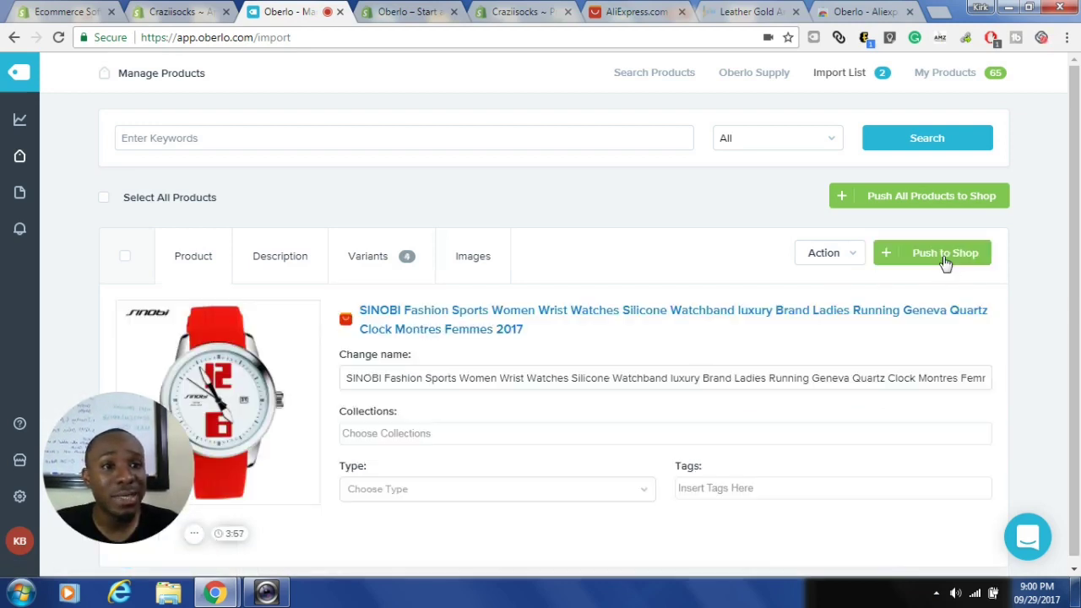
Open the Shopify store's products list in a new tab
{"action": "left_click", "coordinate": [182, 11]}
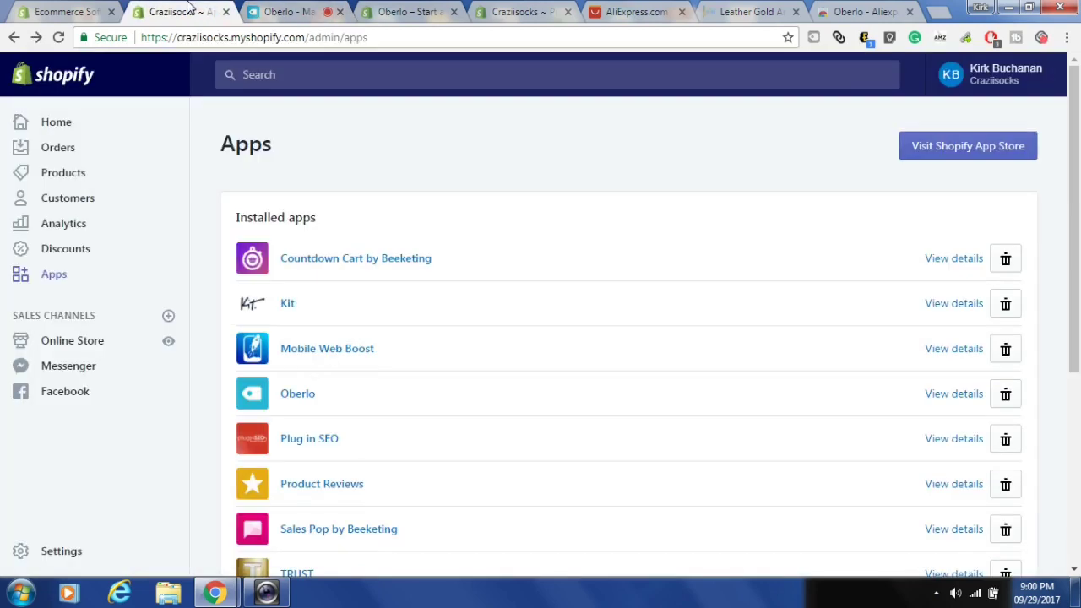
{"action": "right_click", "coordinate": [67, 182]}
{"action": "left_click", "coordinate": [94, 188]}
{"action": "left_click", "coordinate": [283, 9]}
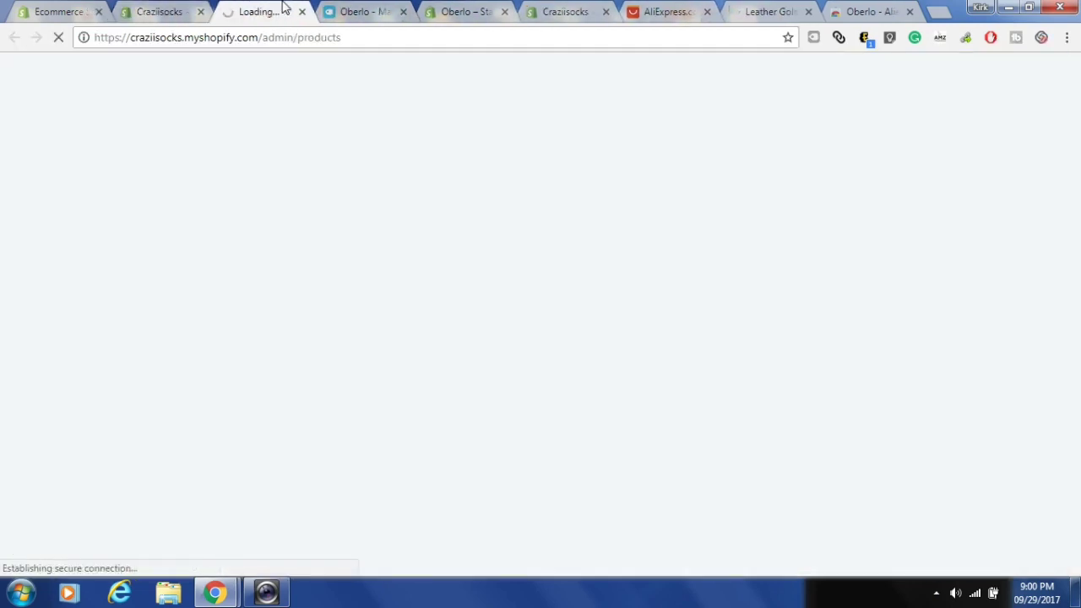
{"action": "left_click", "coordinate": [354, 11]}
{"action": "left_click", "coordinate": [258, 11]}
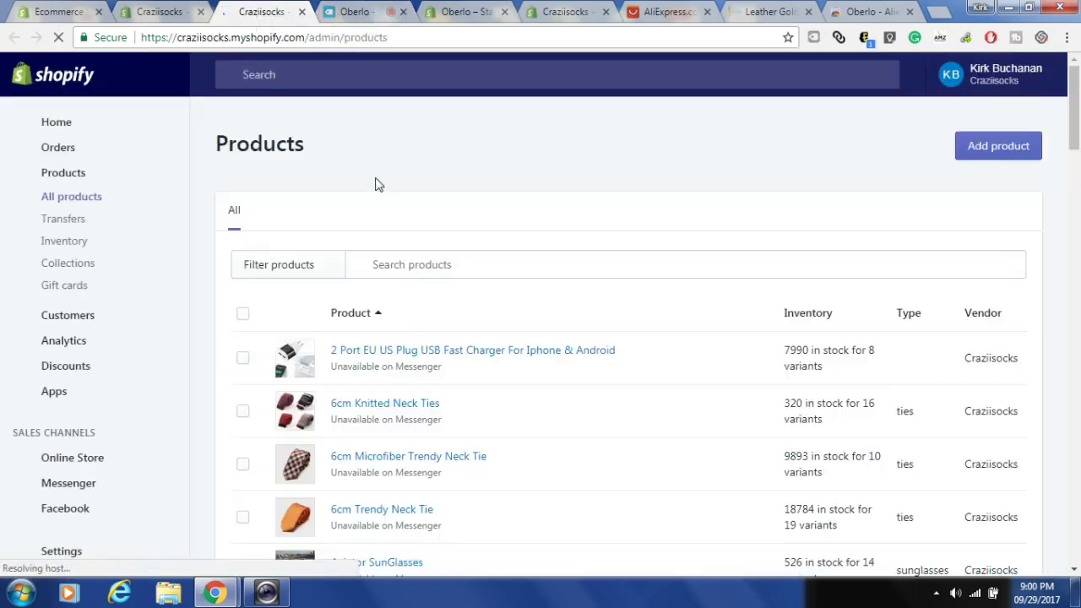
{"action": "middle_click", "coordinate": [488, 314]}
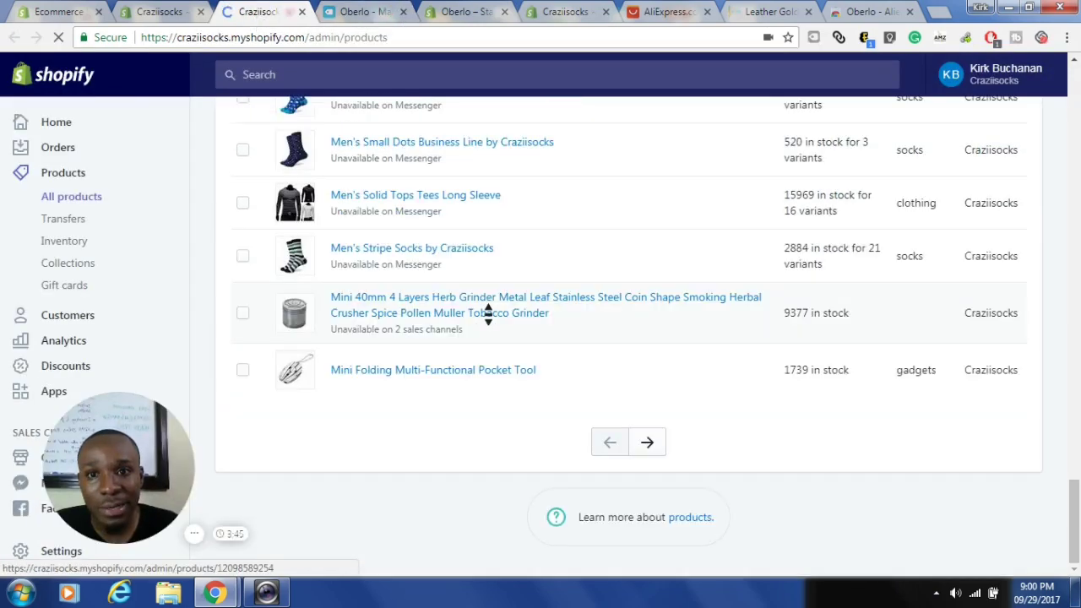
{"action": "left_click", "coordinate": [402, 308]}
Find the Women Geneva watch on the next products page and view it on the storefront
{"action": "left_click", "coordinate": [648, 442]}
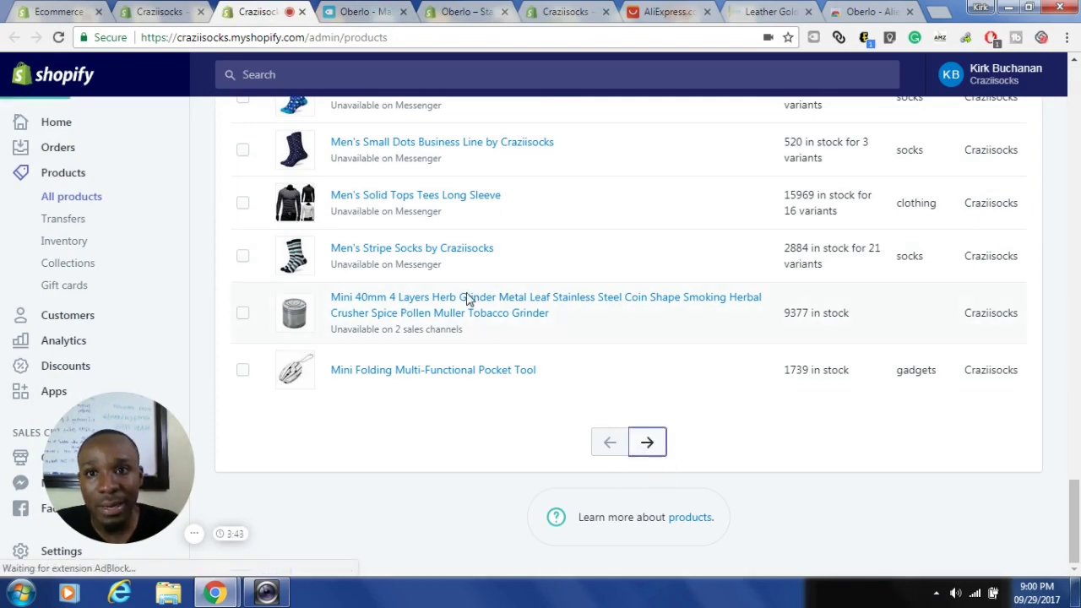
{"action": "scroll", "coordinate": [460, 317], "scroll_direction": "down", "scroll_amount": 2}
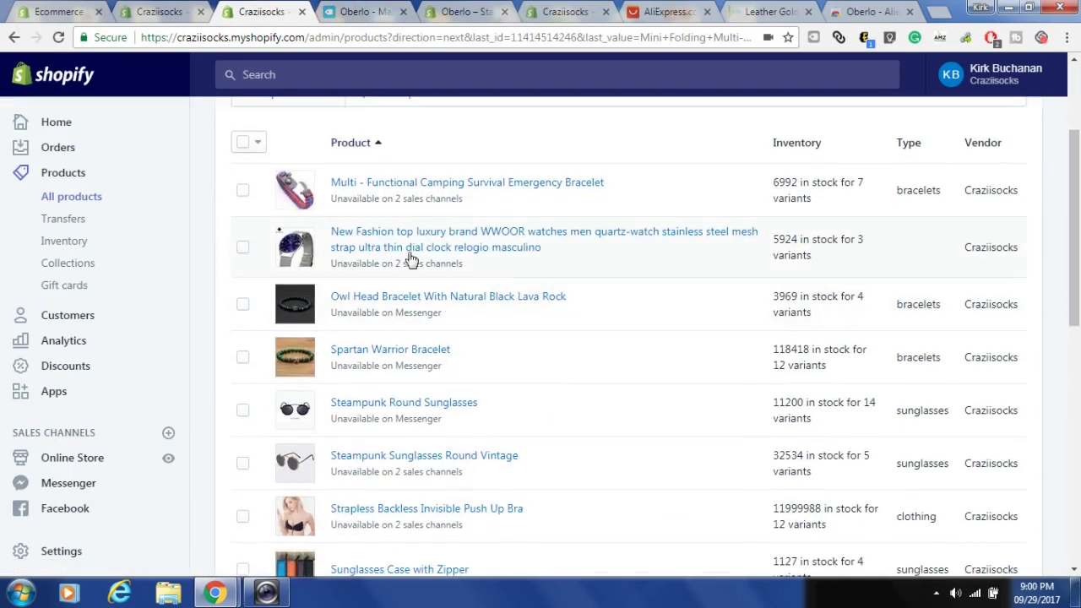
{"action": "scroll", "coordinate": [411, 260], "scroll_direction": "down", "scroll_amount": 8}
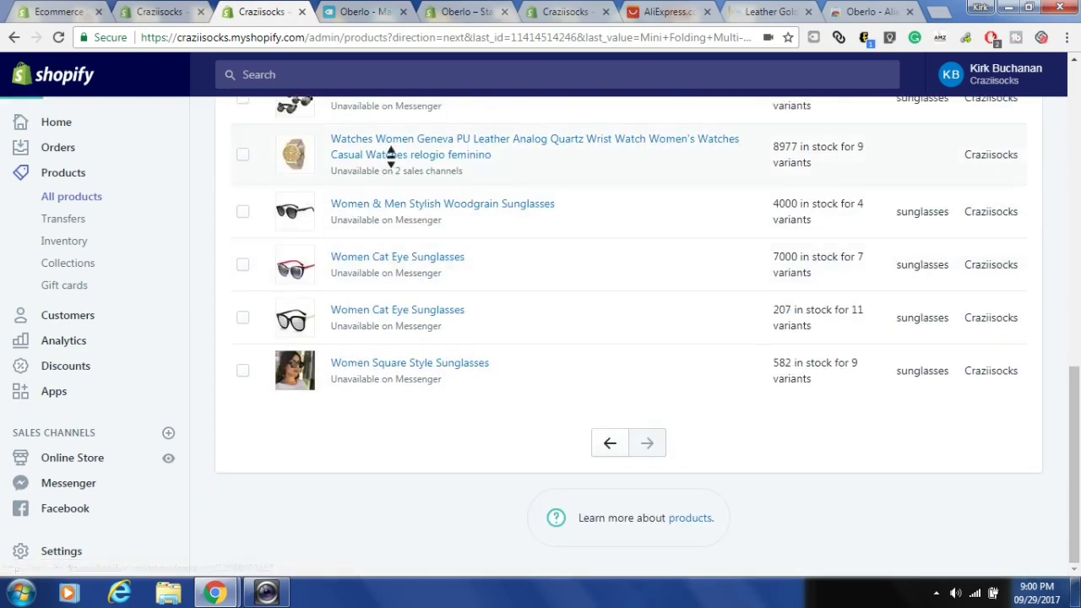
{"action": "left_click", "coordinate": [391, 154]}
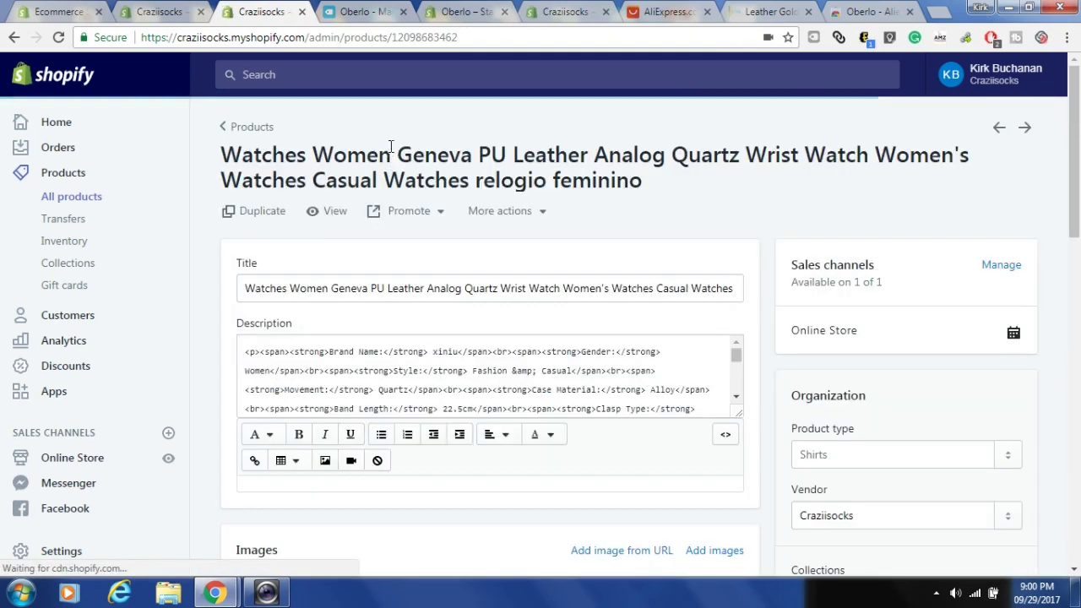
{"action": "left_click", "coordinate": [333, 212]}
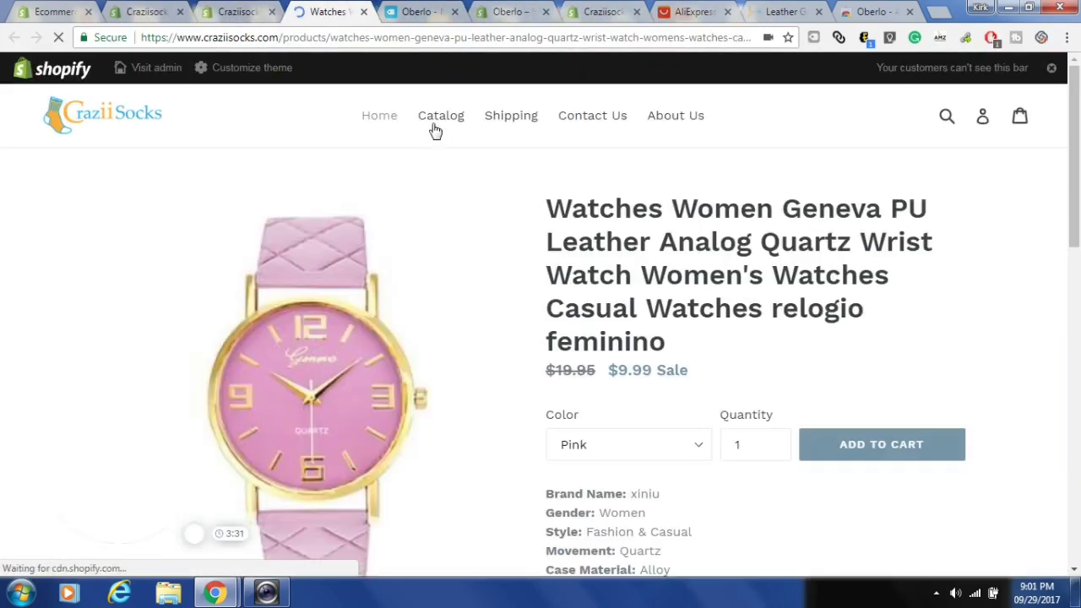
Check the watch's available colours in the Color dropdown and scroll its Shopify page
{"action": "scroll", "coordinate": [867, 201], "scroll_direction": "down", "scroll_amount": 3}
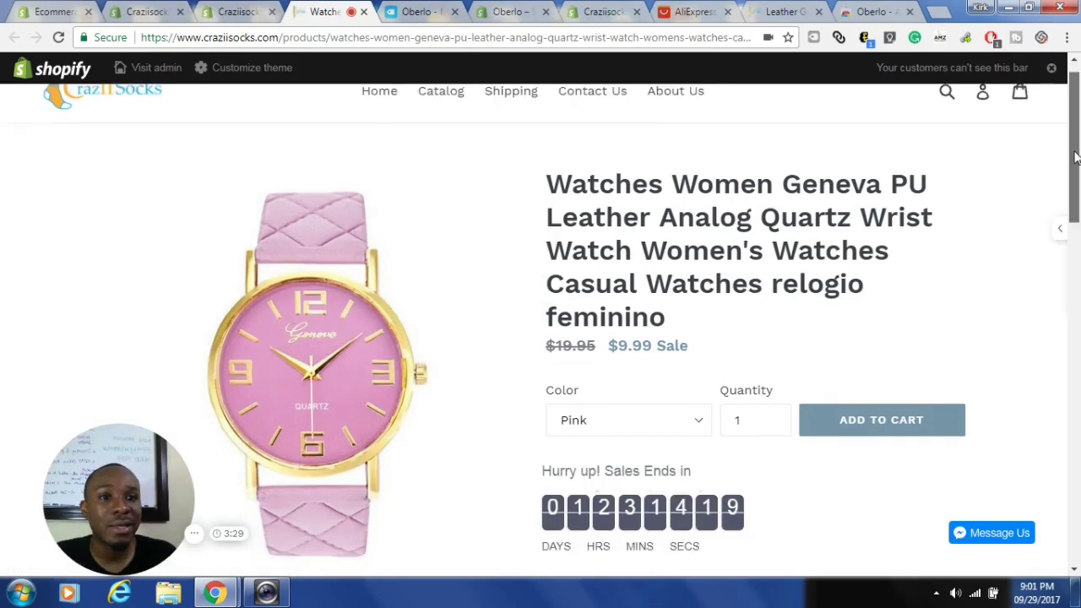
{"action": "left_click", "coordinate": [641, 230]}
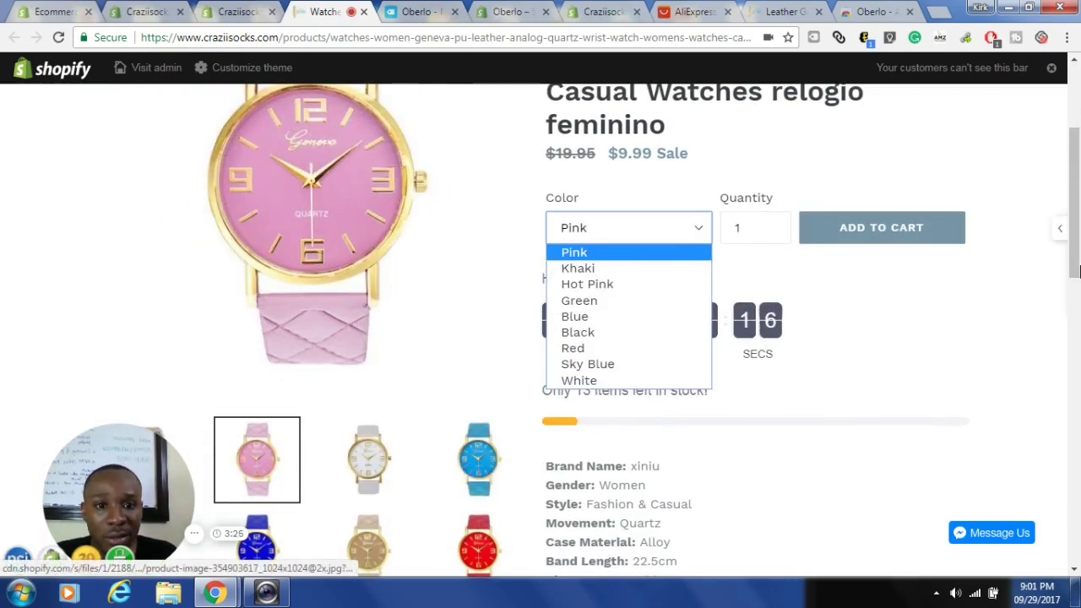
{"action": "scroll", "coordinate": [747, 232], "scroll_direction": "down", "scroll_amount": 5}
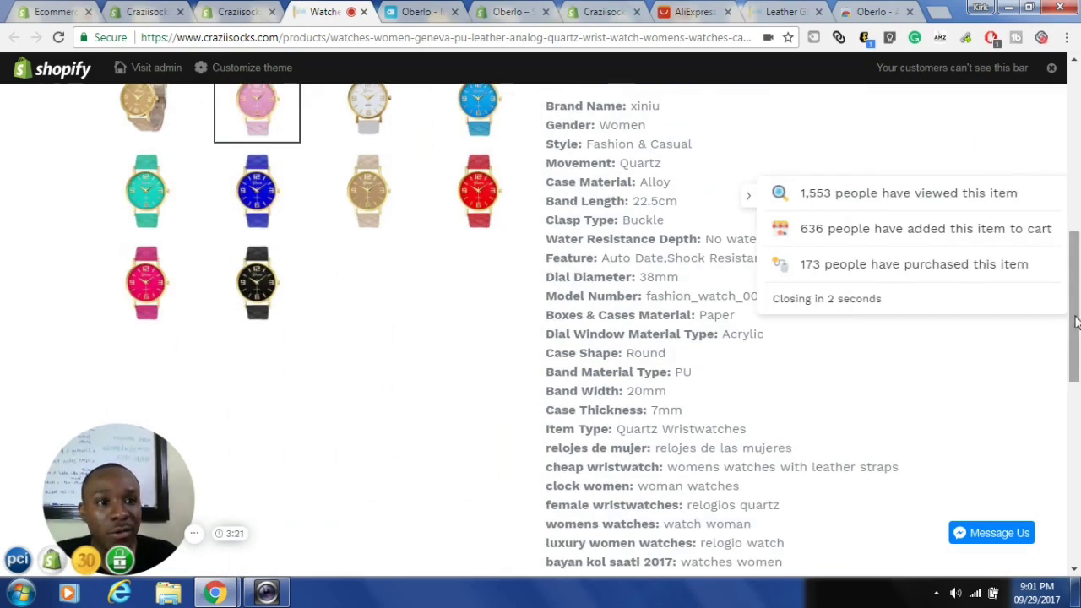
{"action": "left_click_drag", "start_coordinate": [1074, 319], "coordinate": [1076, 172]}
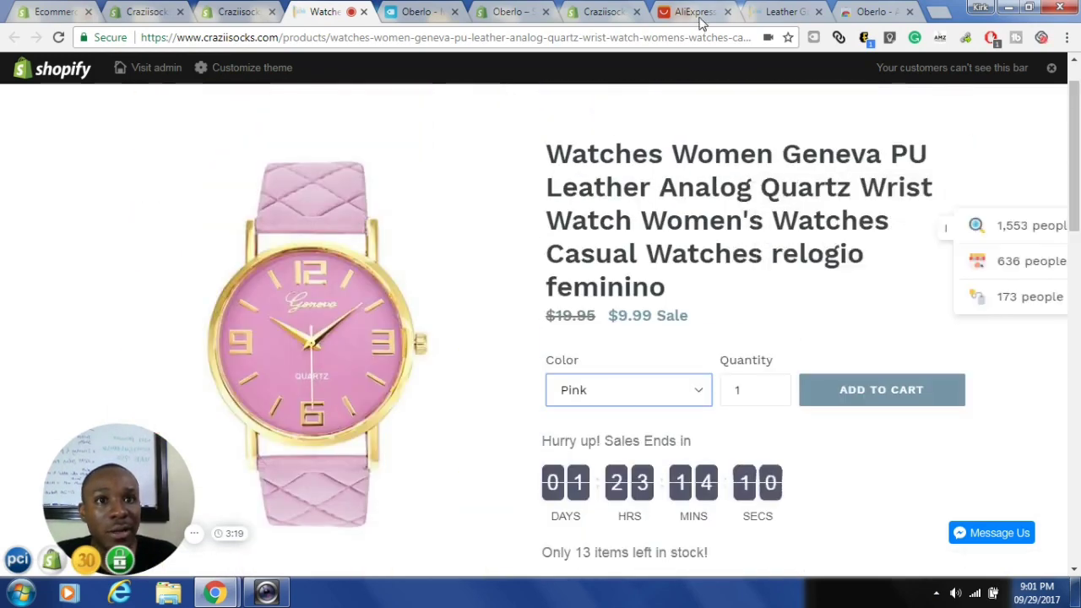
Review the free Leather Gold Anchor Bracelet page, then go to the AliExpress homepage
{"action": "left_click", "coordinate": [783, 11]}
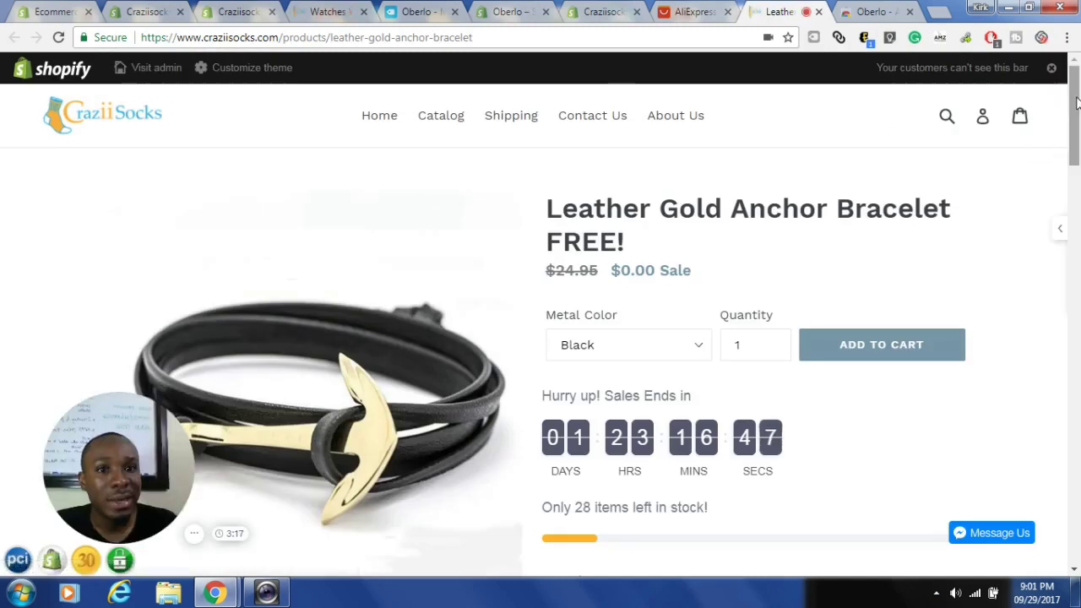
{"action": "left_click_drag", "start_coordinate": [1076, 101], "coordinate": [1075, 235]}
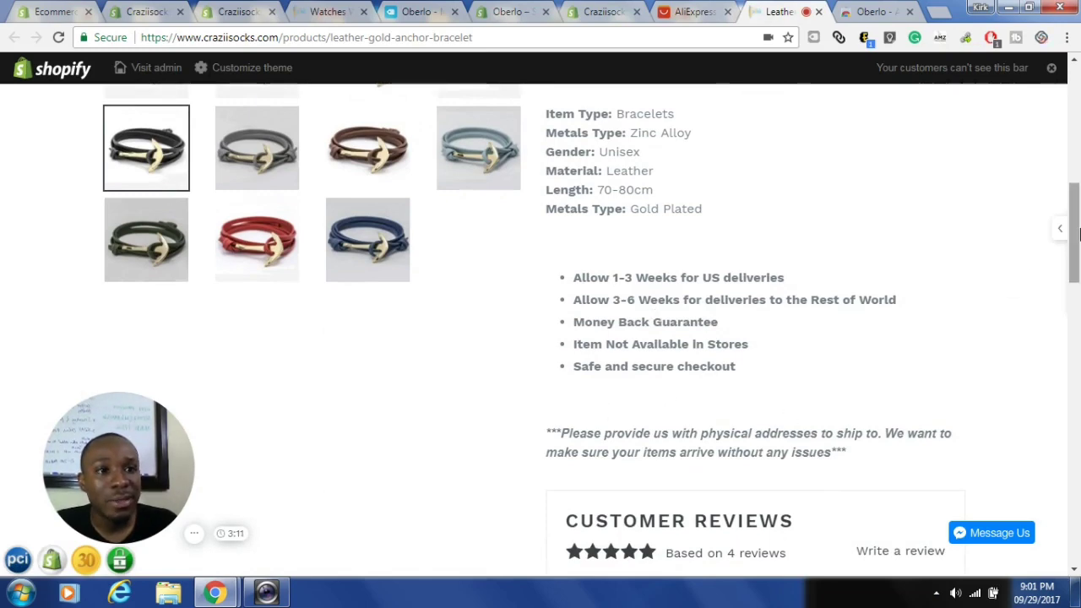
{"action": "left_click_drag", "start_coordinate": [1075, 233], "coordinate": [1075, 134]}
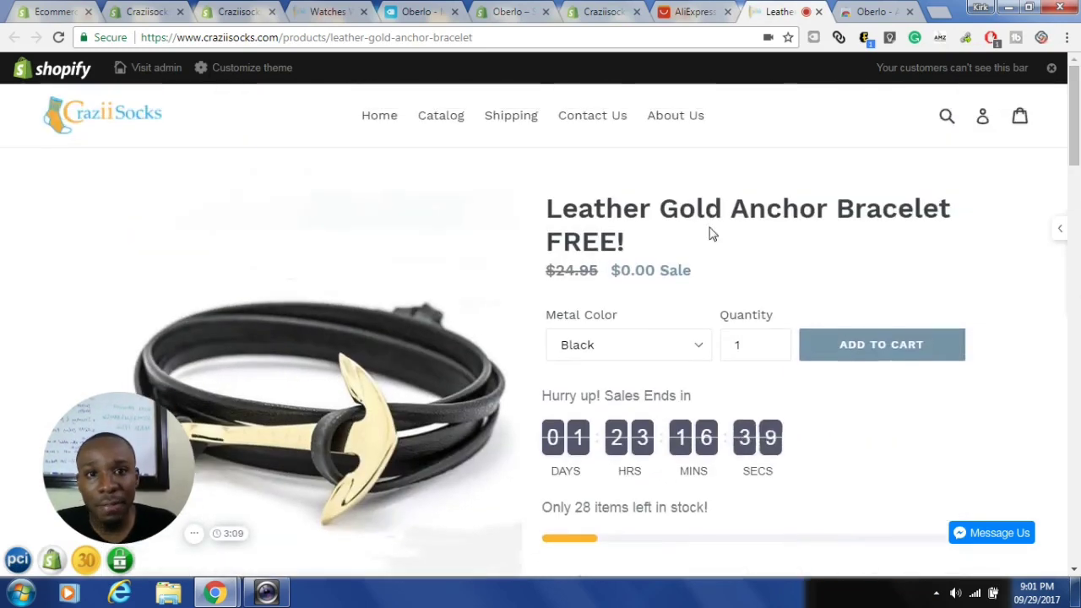
{"action": "left_click", "coordinate": [694, 11]}
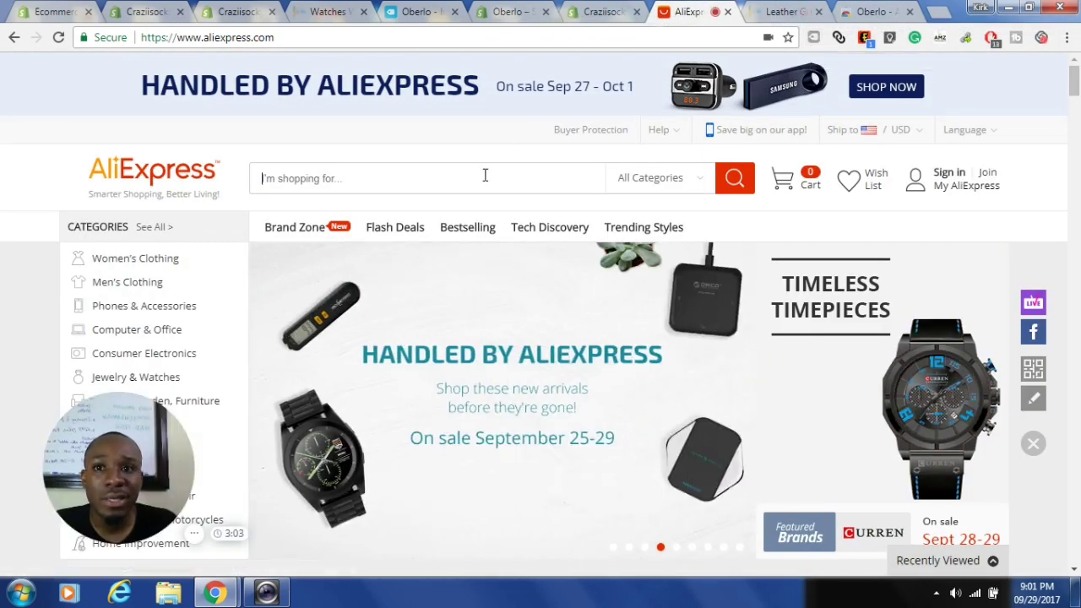
Open Men's Mechanical Watches and show Oberlo's ePacket, United States, USD shipping settings
{"action": "mouse_move", "coordinate": [133, 378]}
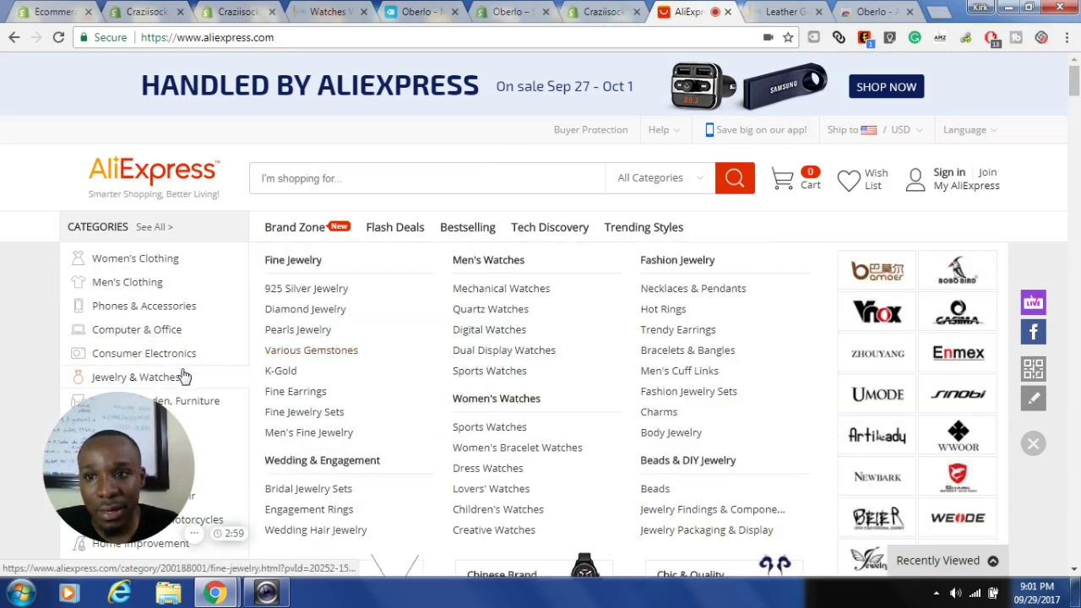
{"action": "left_click", "coordinate": [483, 290]}
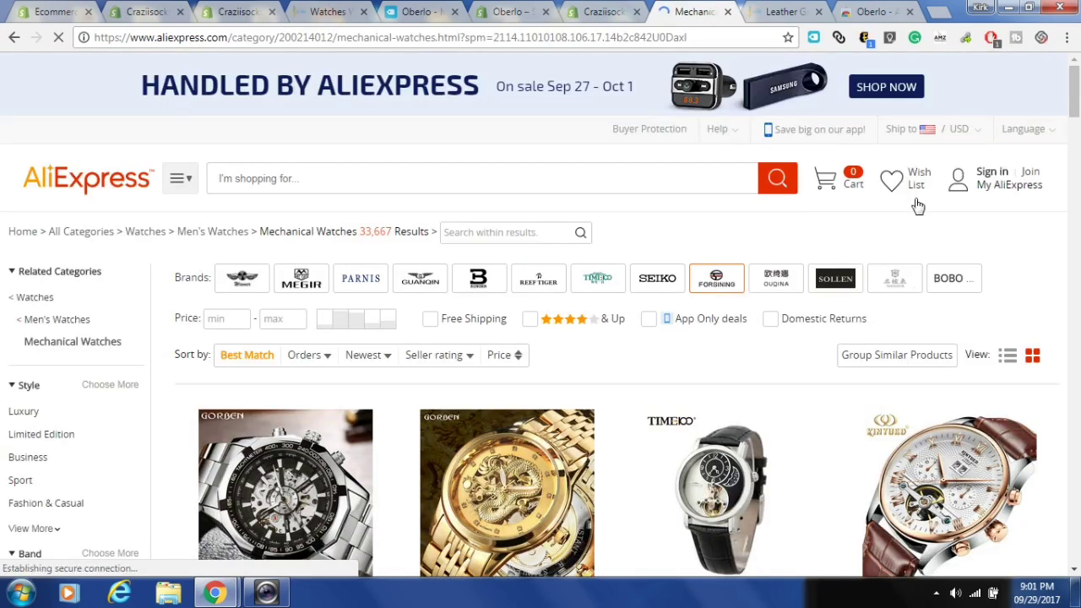
{"action": "scroll", "coordinate": [494, 194], "scroll_direction": "down", "scroll_amount": 3}
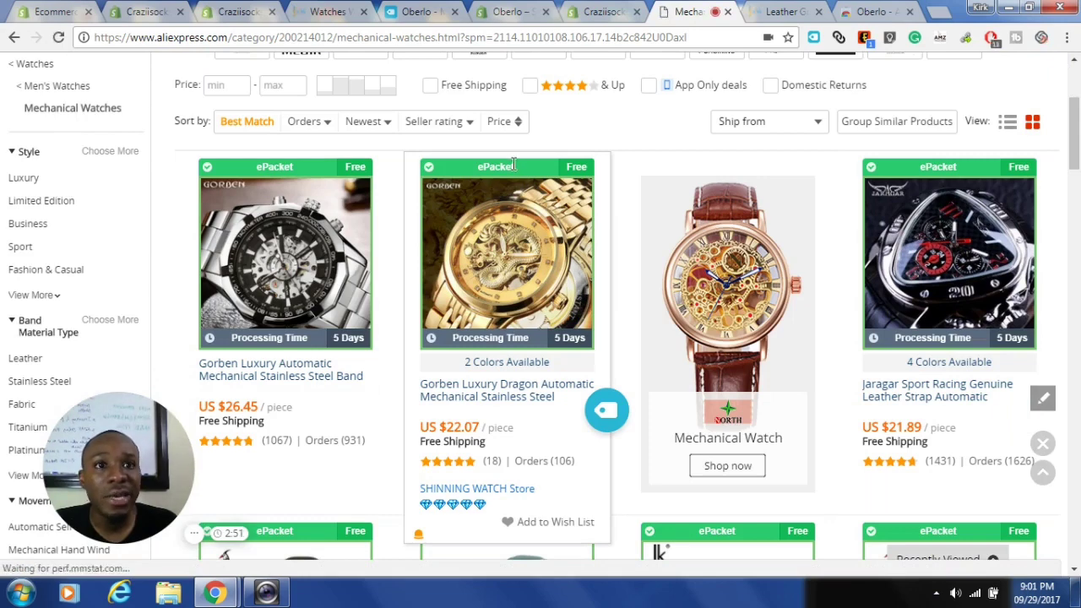
{"action": "left_click", "coordinate": [813, 38]}
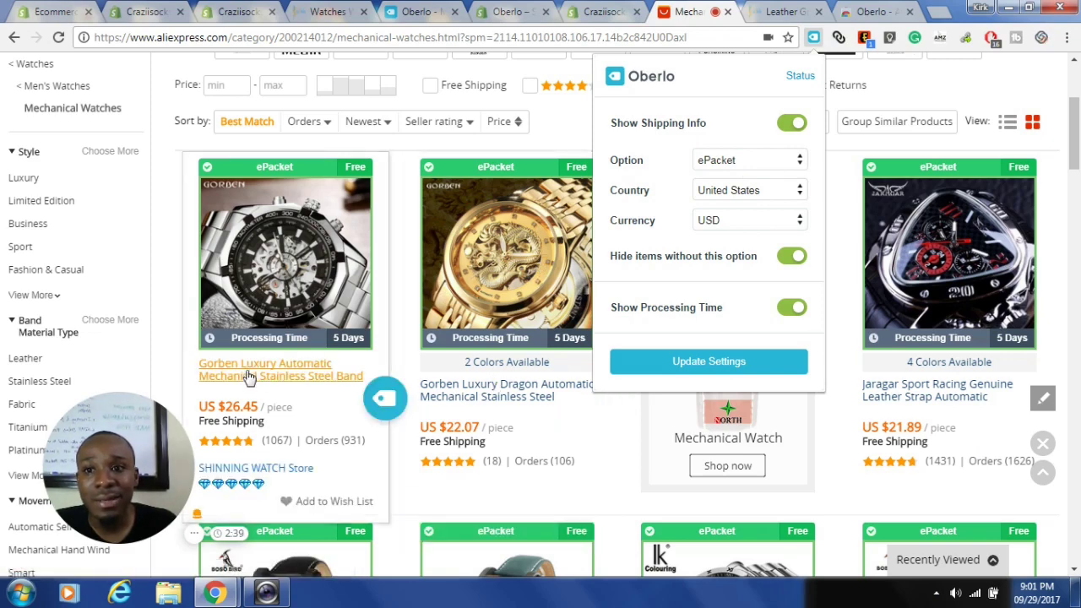
Import the Gorben Luxury Automatic Mechanical watch into Oberlo and view the import list
{"action": "left_click", "coordinate": [385, 399]}
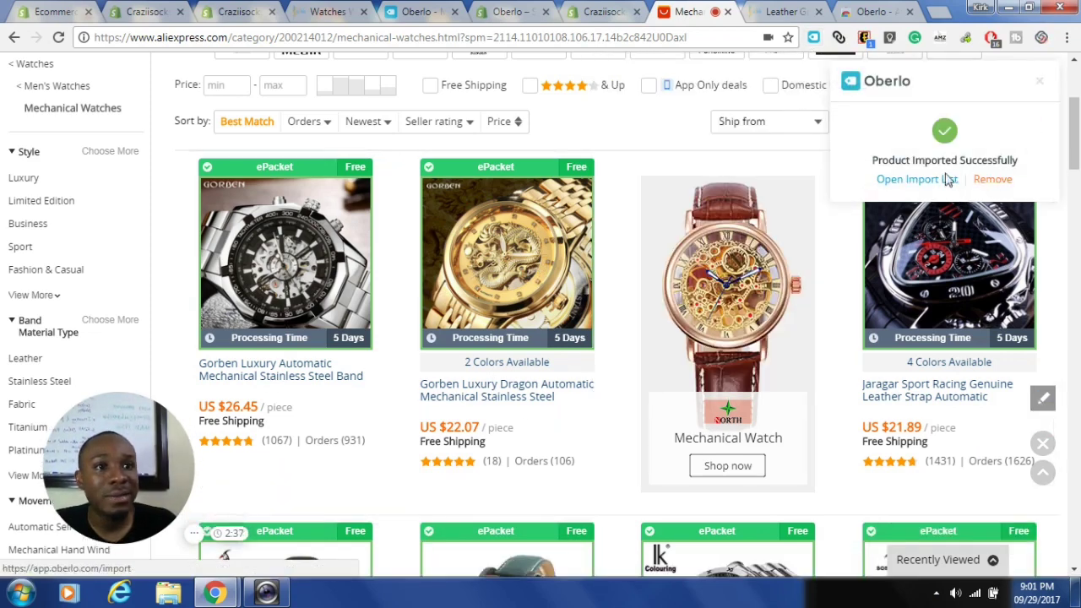
{"action": "left_click", "coordinate": [919, 180]}
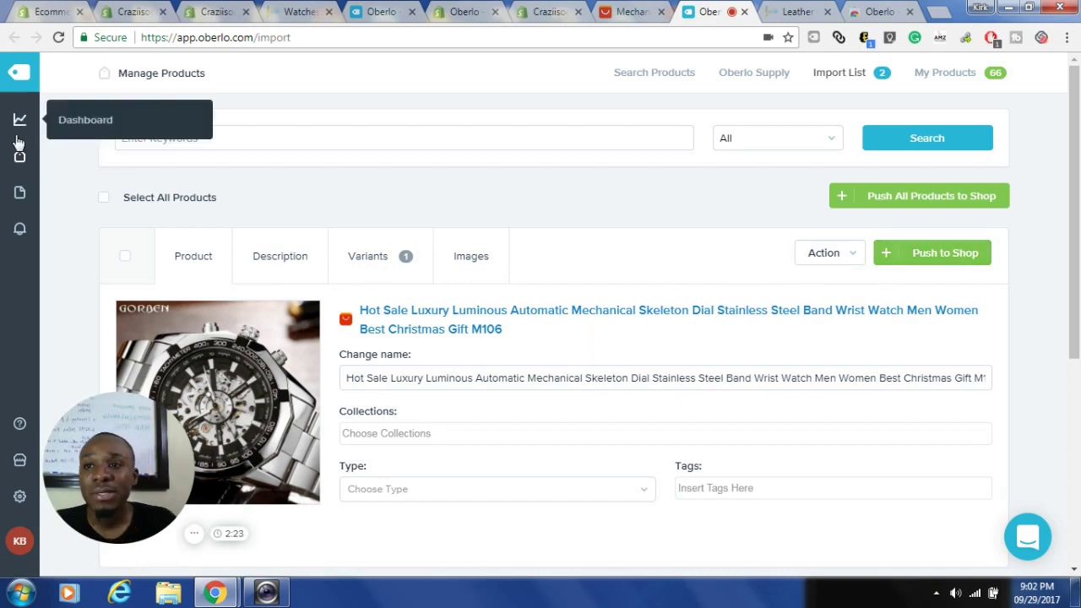
Scroll through Oberlo's 66 products, including the Women Geneva and WWOOR watches
{"action": "mouse_move", "coordinate": [18, 159]}
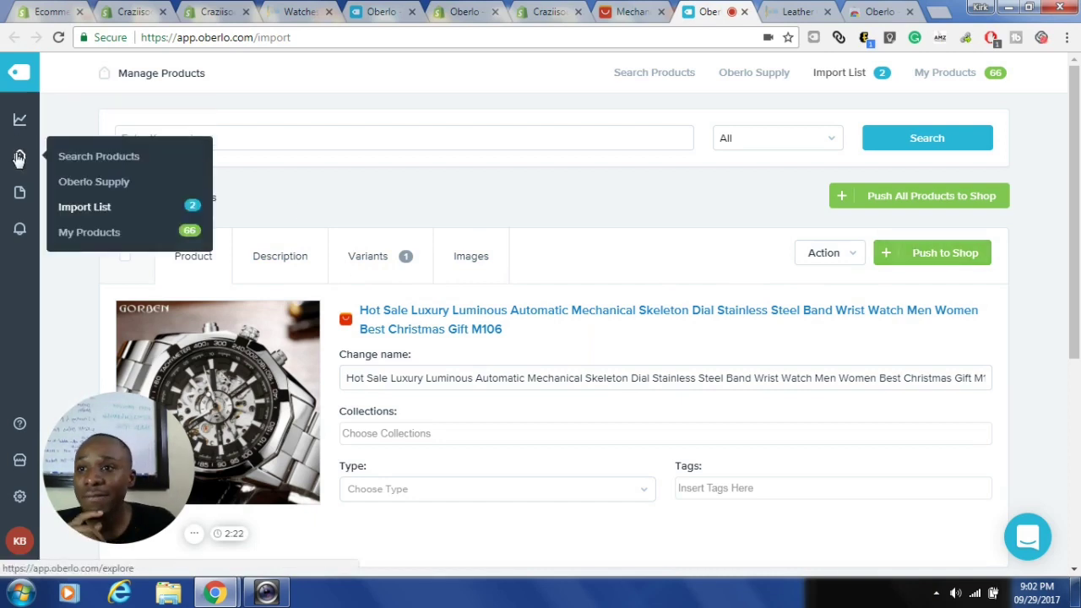
{"action": "left_click", "coordinate": [93, 233]}
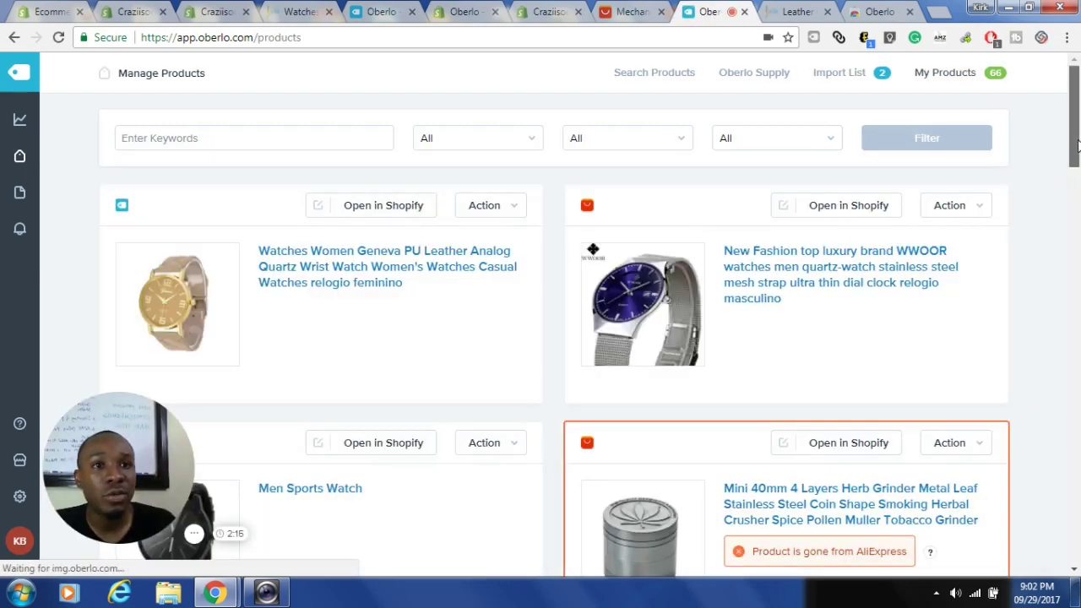
{"action": "mouse_move", "coordinate": [1075, 154]}
{"action": "left_mouse_down"}
{"action": "mouse_move", "coordinate": [1075, 272]}
{"action": "mouse_move", "coordinate": [1075, 145]}
{"action": "mouse_move", "coordinate": [1075, 172]}
{"action": "left_mouse_up"}
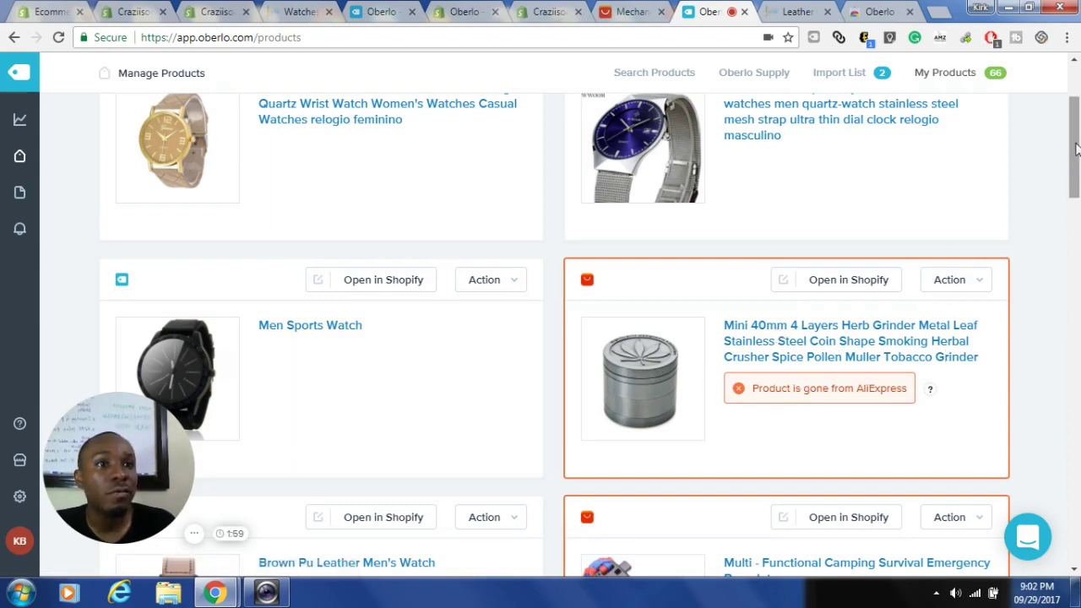
{"action": "left_click_drag", "start_coordinate": [1077, 137], "coordinate": [1077, 107]}
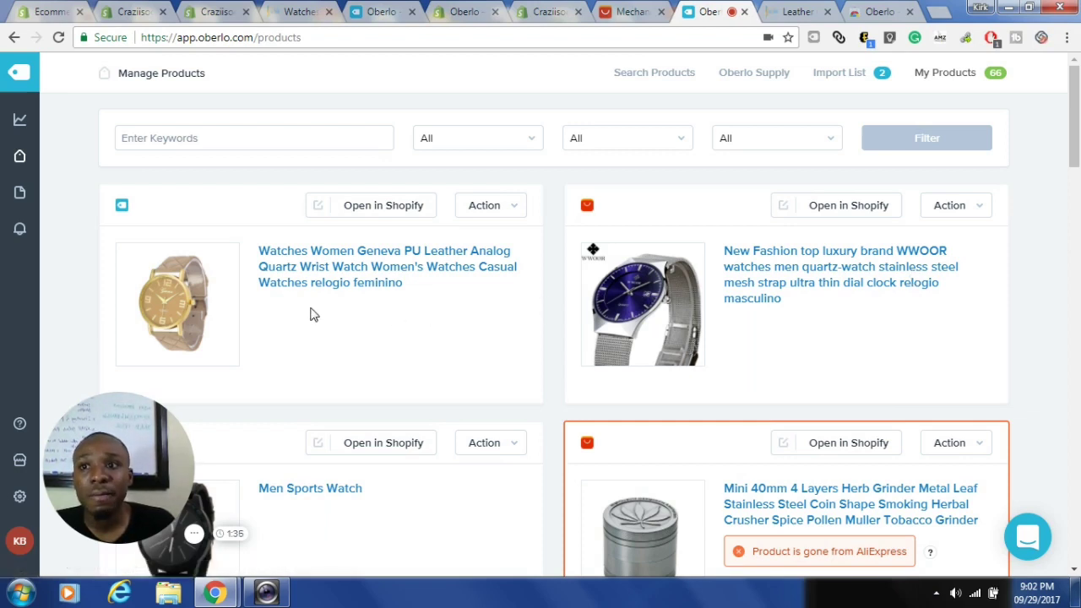
Go to Oberlo's Orders page to see the shipped order from 2017-08-30 to 2017-09-29
{"action": "left_click", "coordinate": [18, 194]}
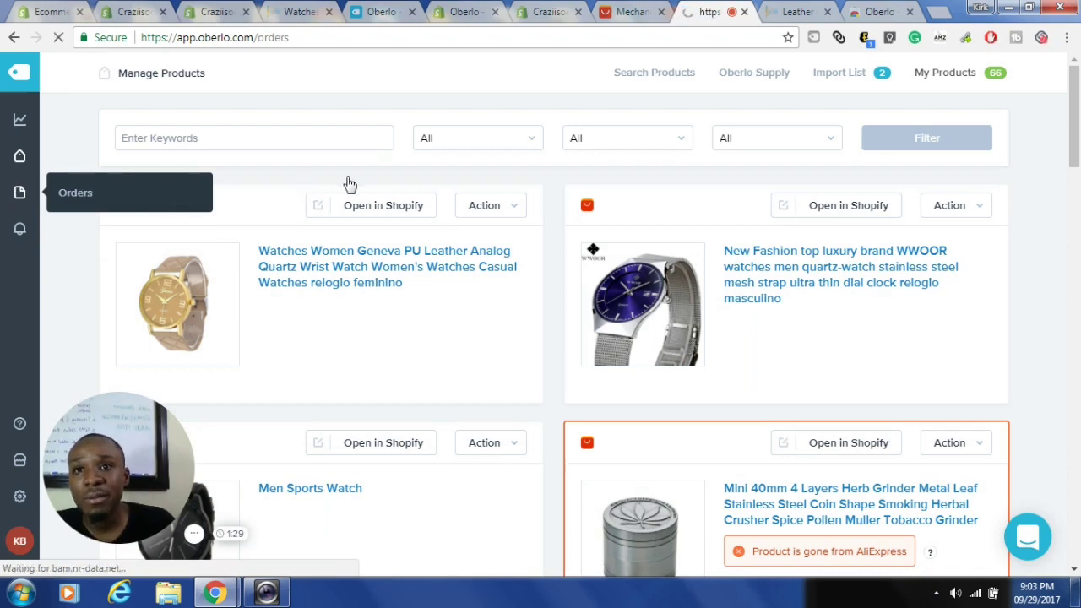